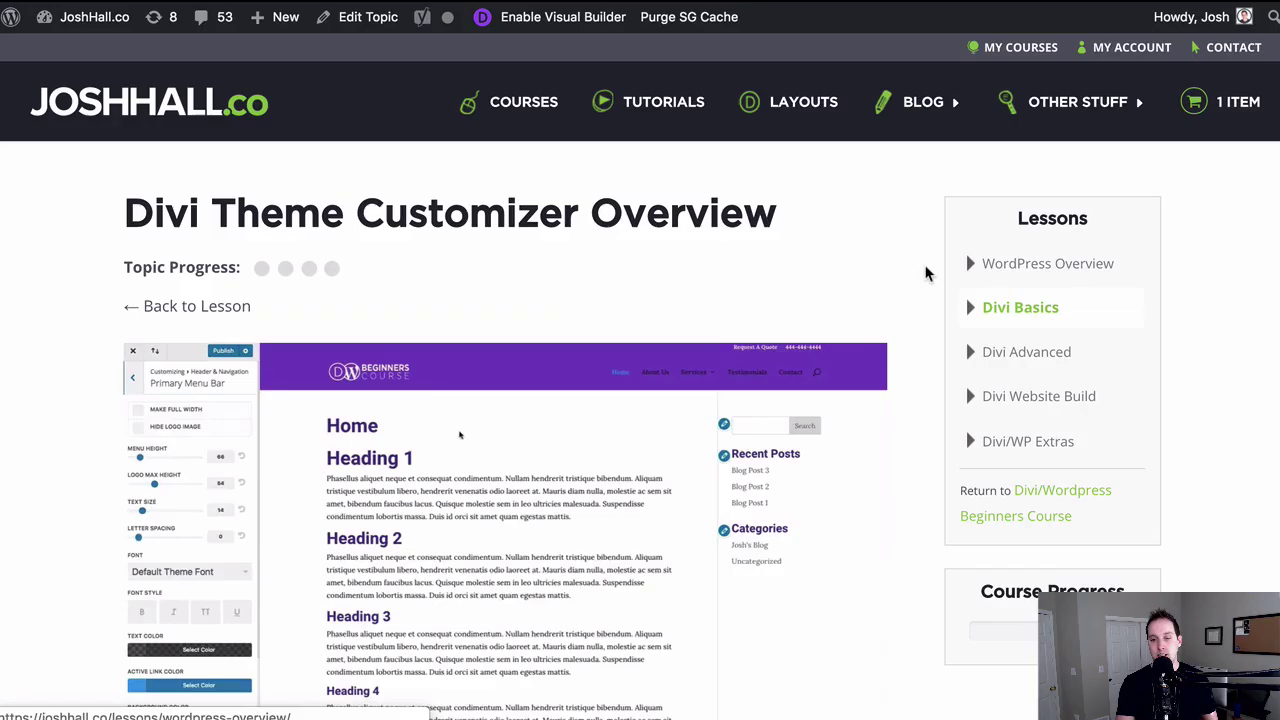
Browse the course page, expanding and collapsing the Divi Basics and WordPress Overview lesson lists.
scroll(910, 275, down, 8)
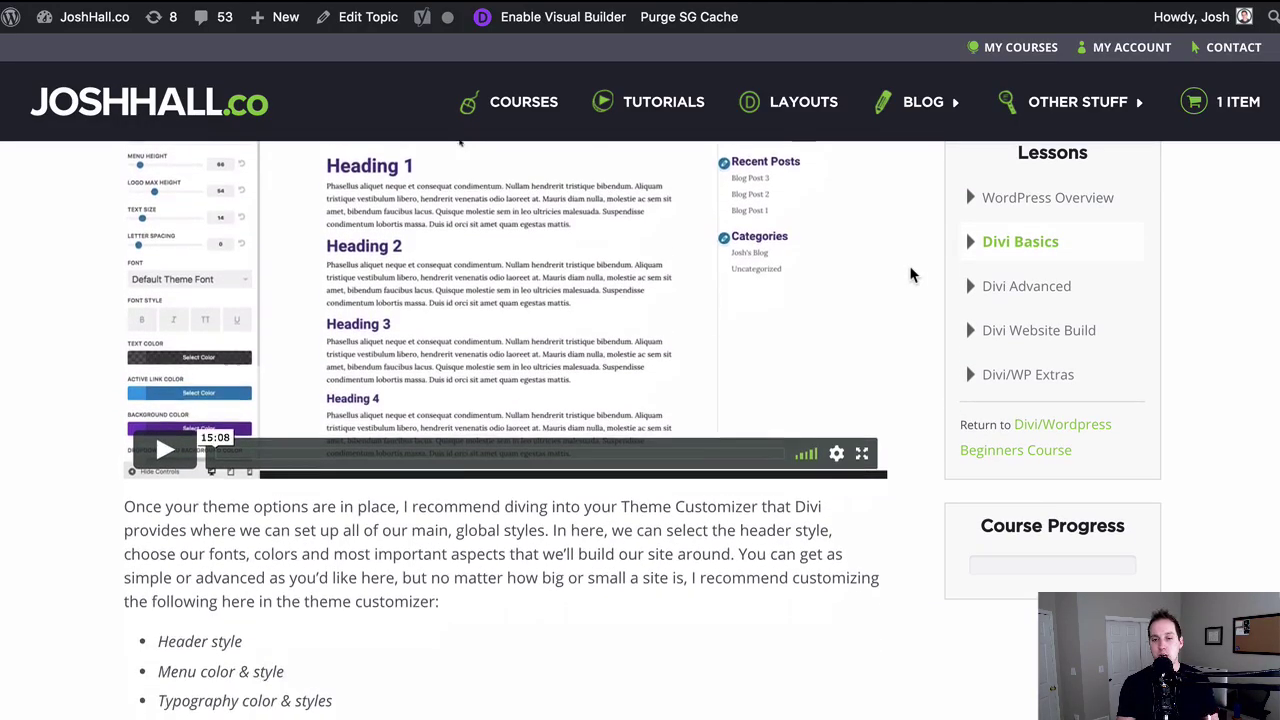
scroll(920, 270, down, 10)
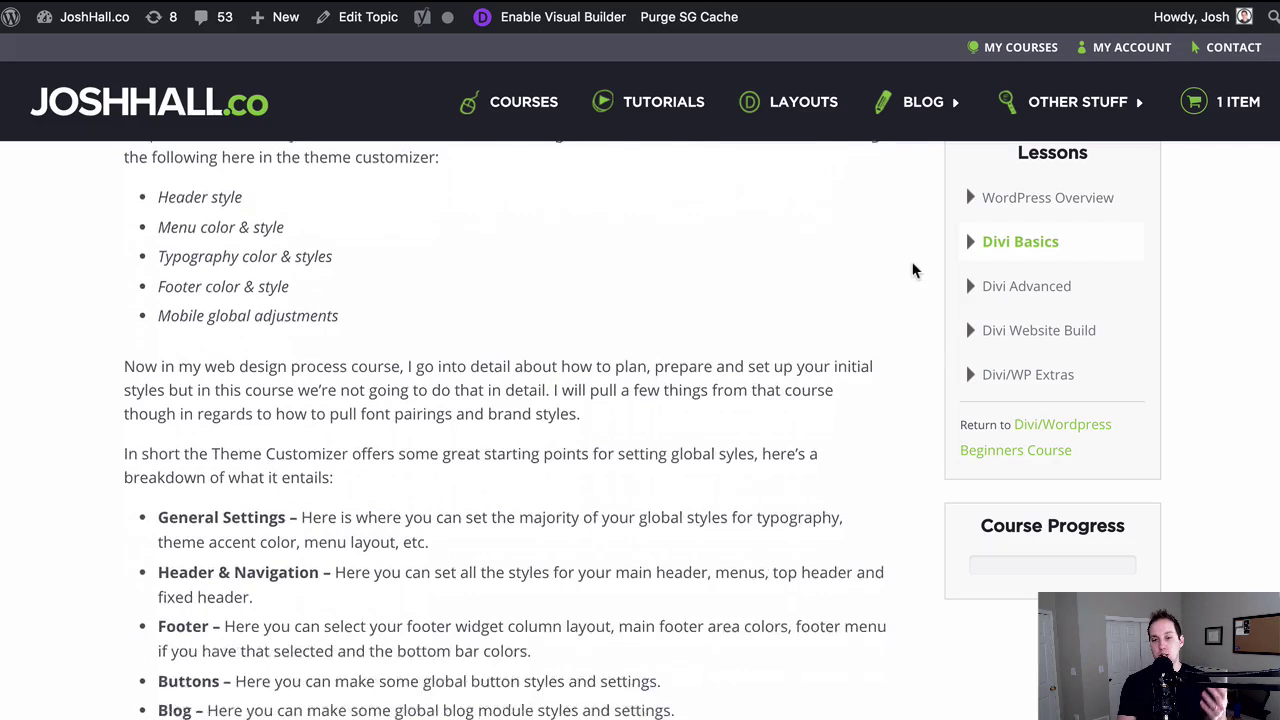
scroll(912, 270, down, 20)
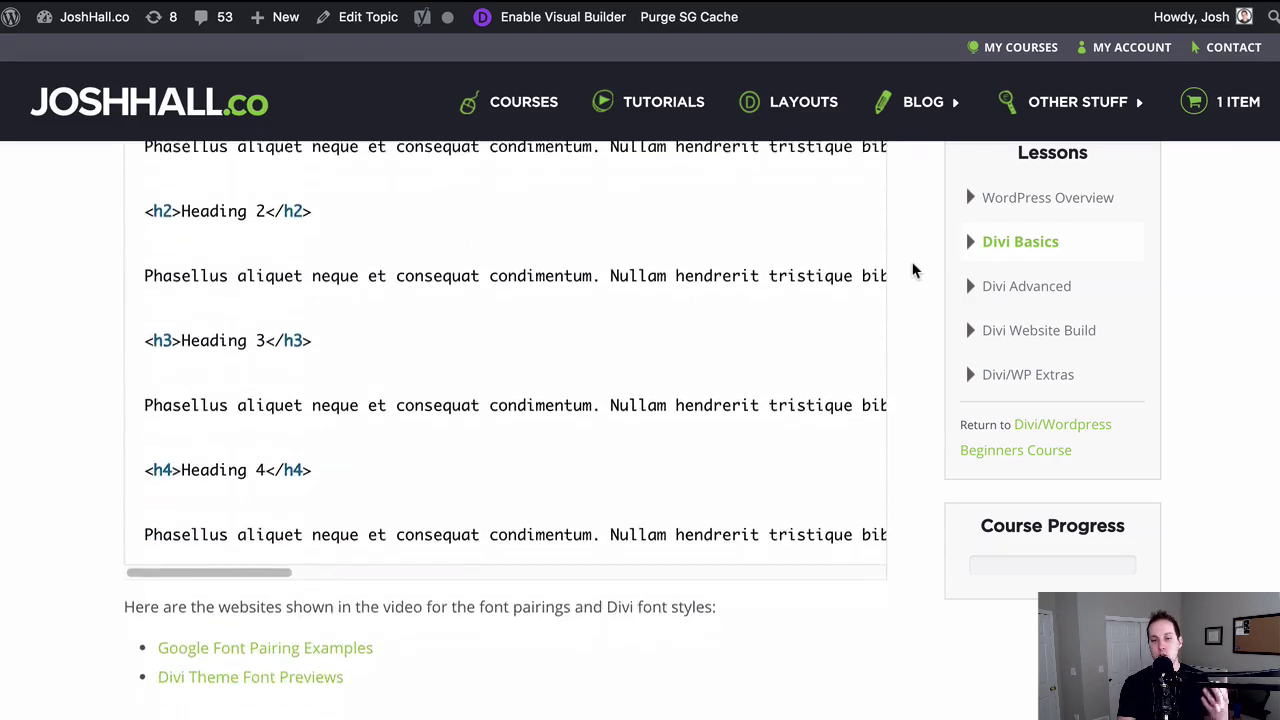
scroll(912, 270, down, 4)
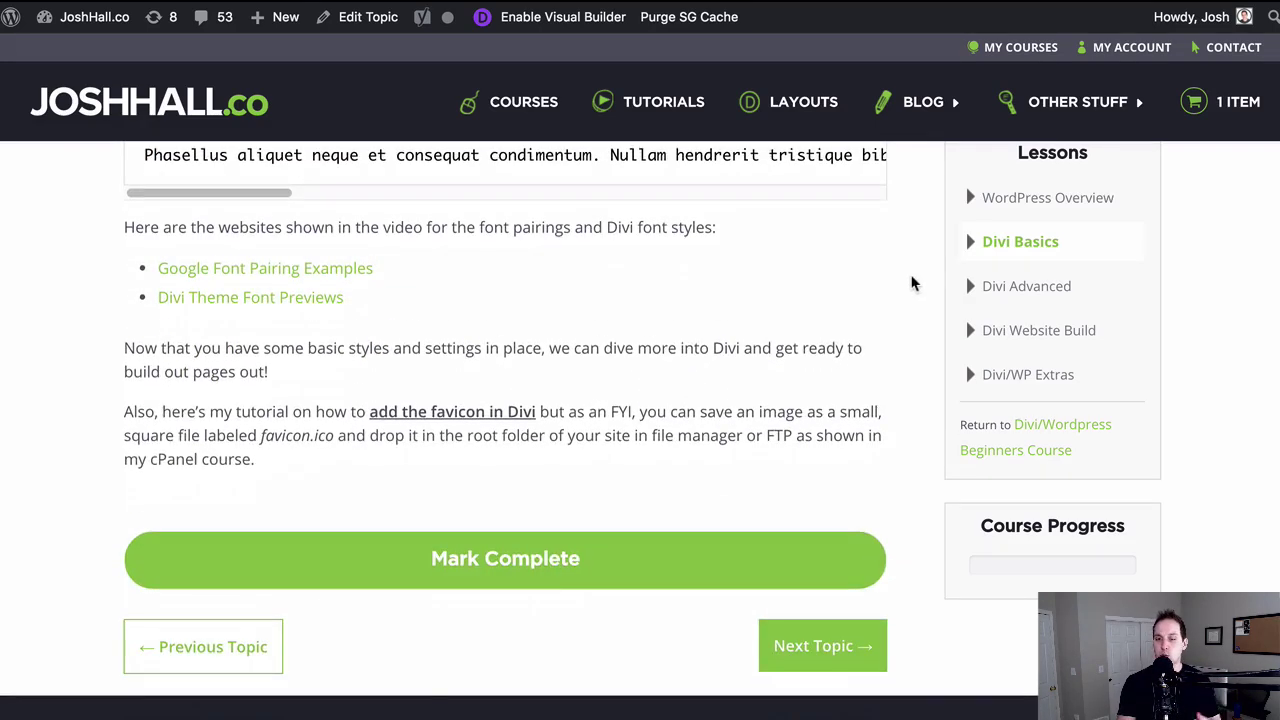
scroll(914, 296, up, 20)
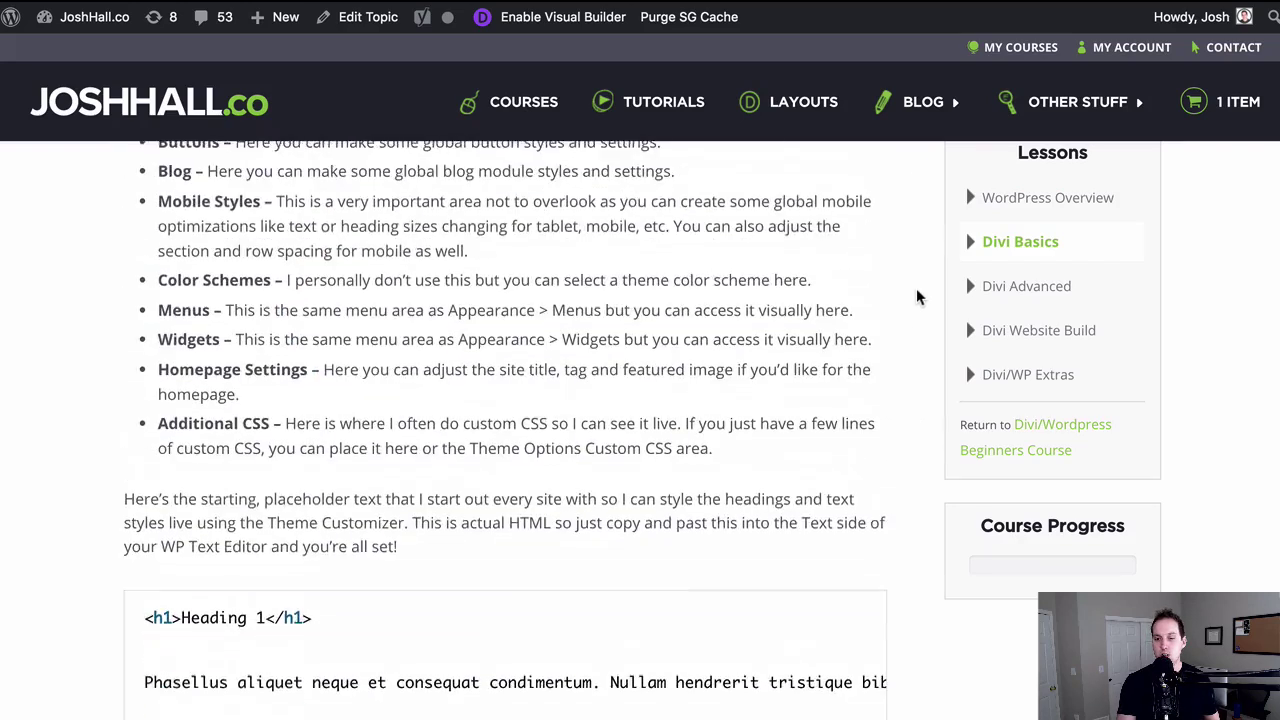
scroll(918, 302, up, 10)
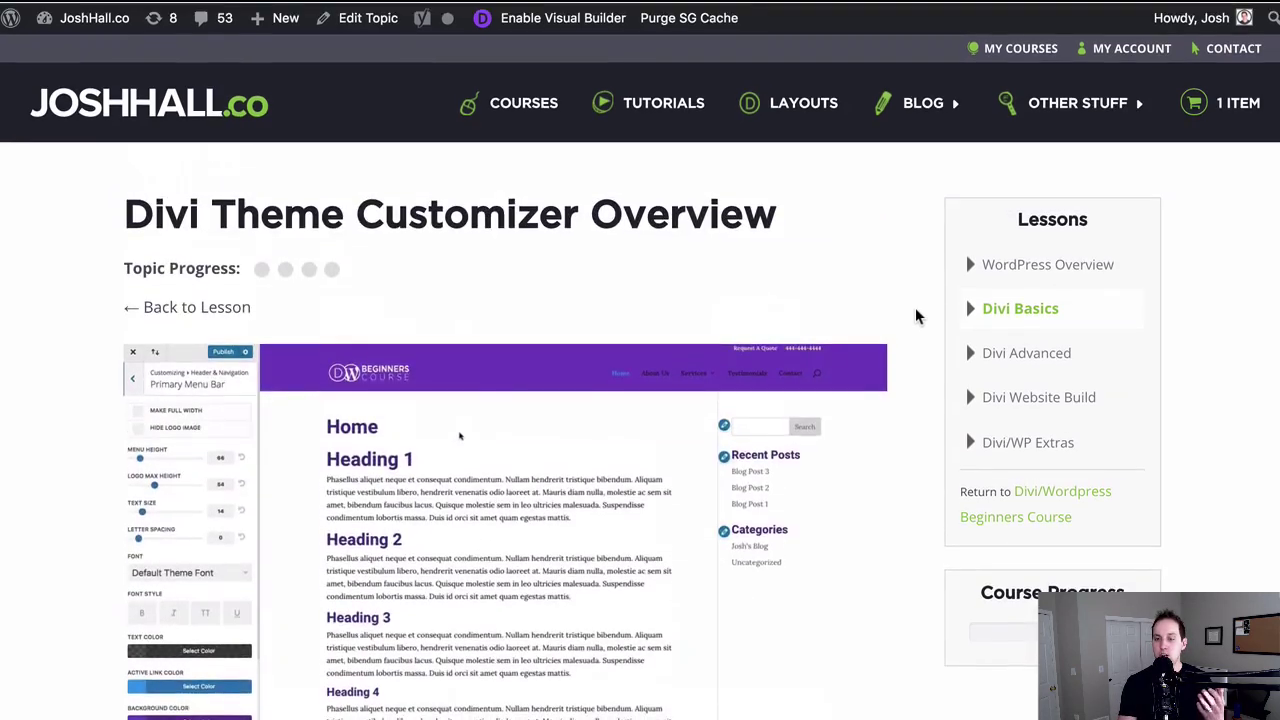
click(970, 312)
scroll(903, 443, down, 4)
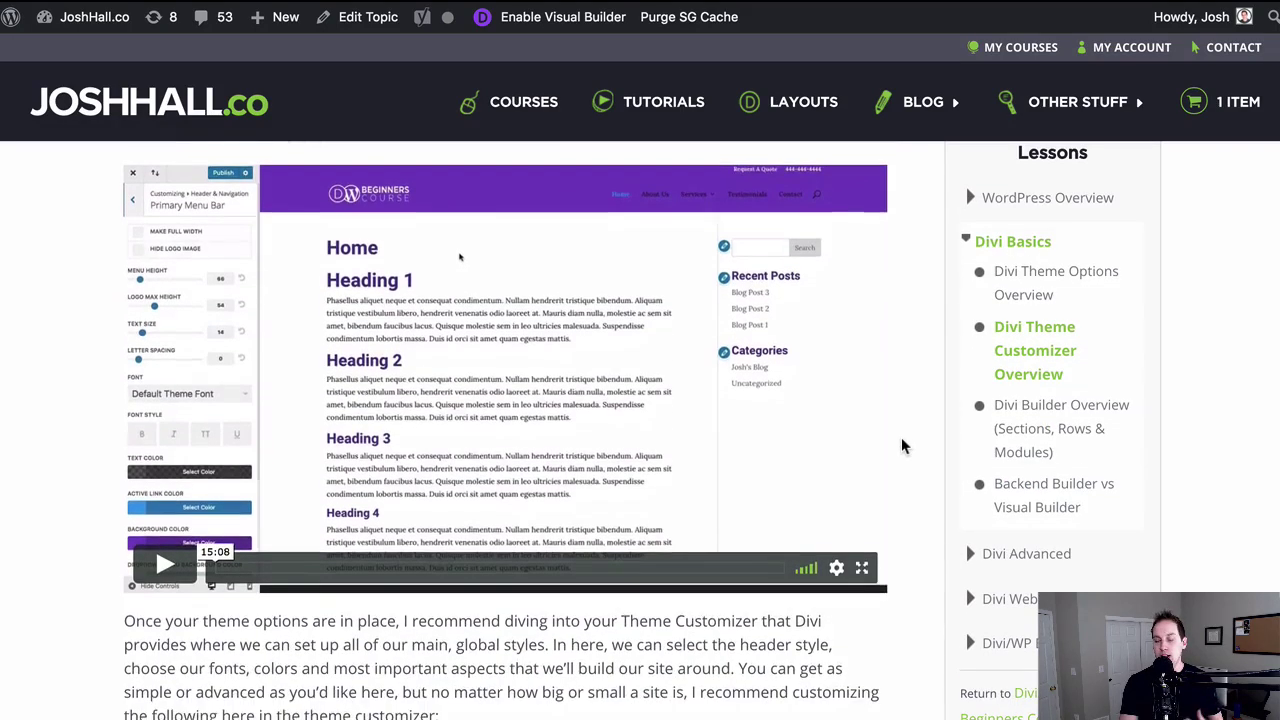
scroll(903, 446, down, 2)
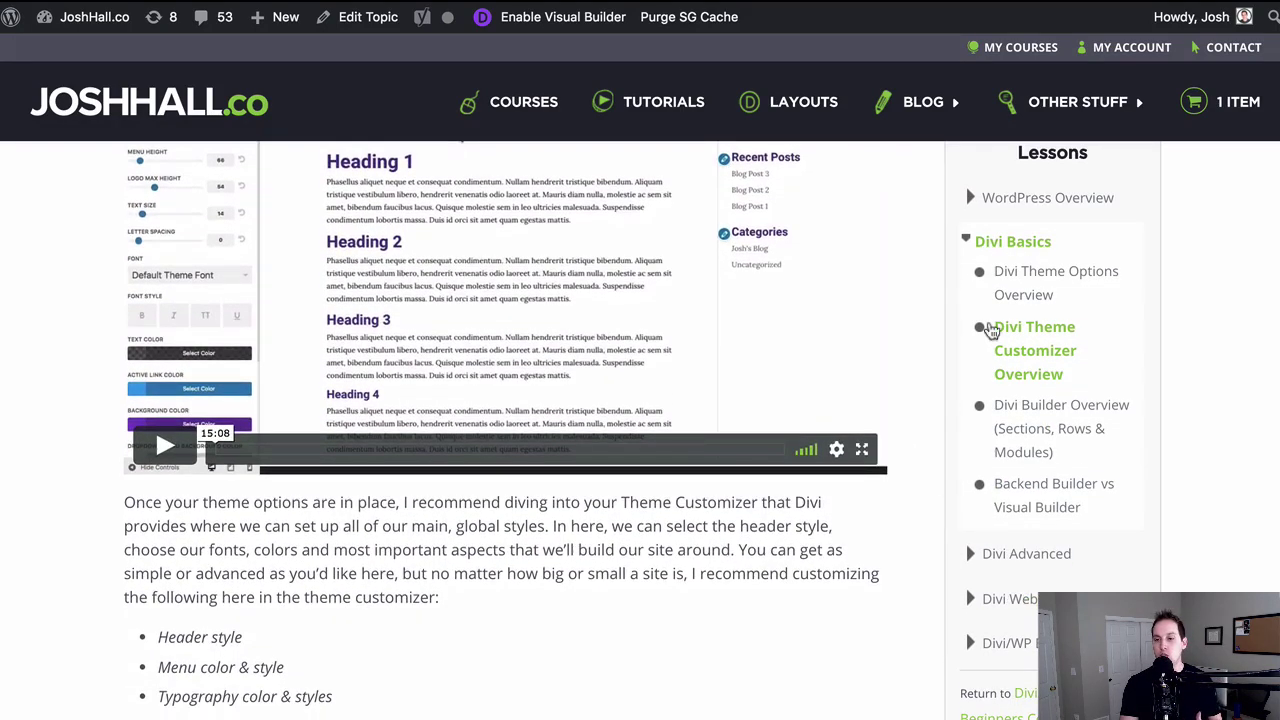
click(968, 241)
click(969, 200)
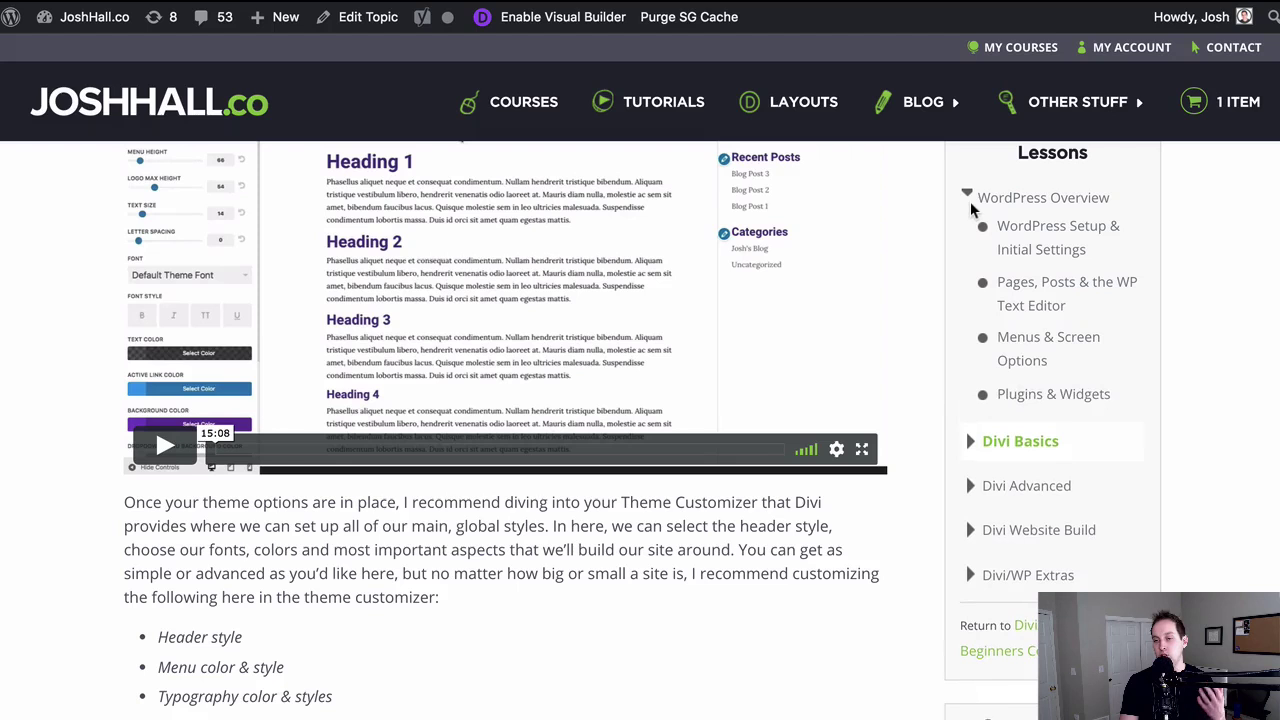
click(969, 200)
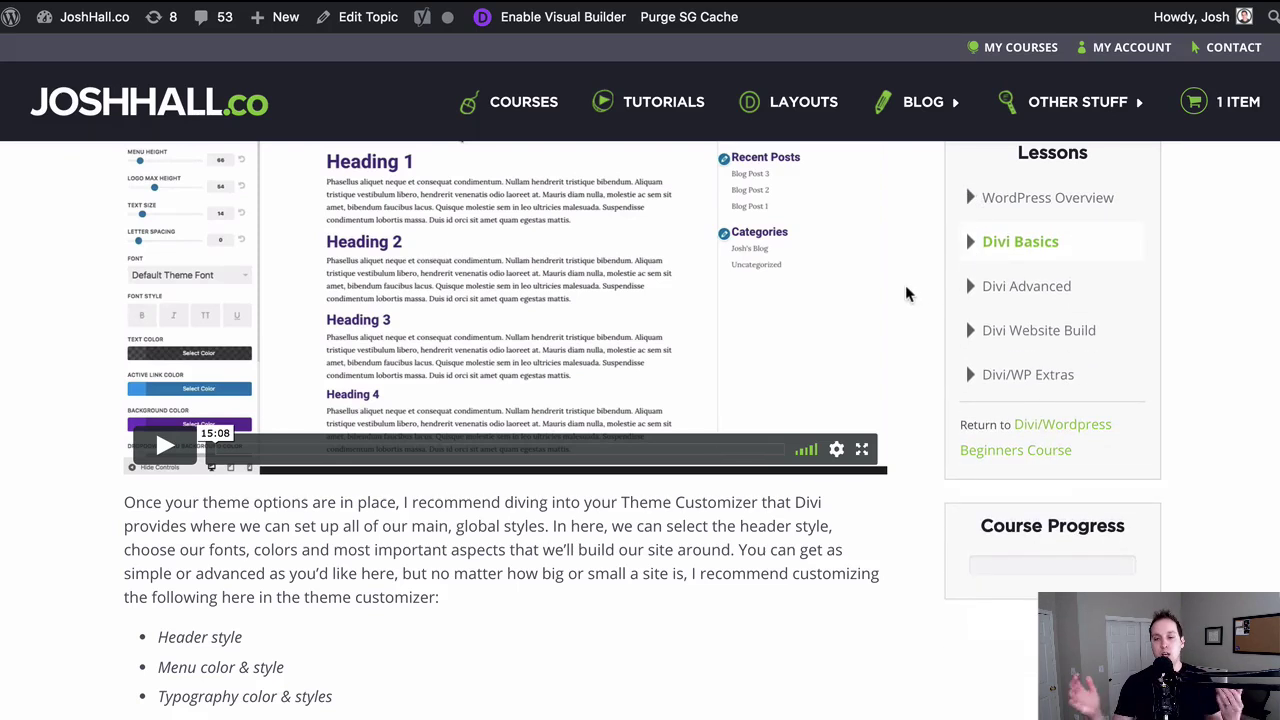
scroll(906, 293, up, 3)
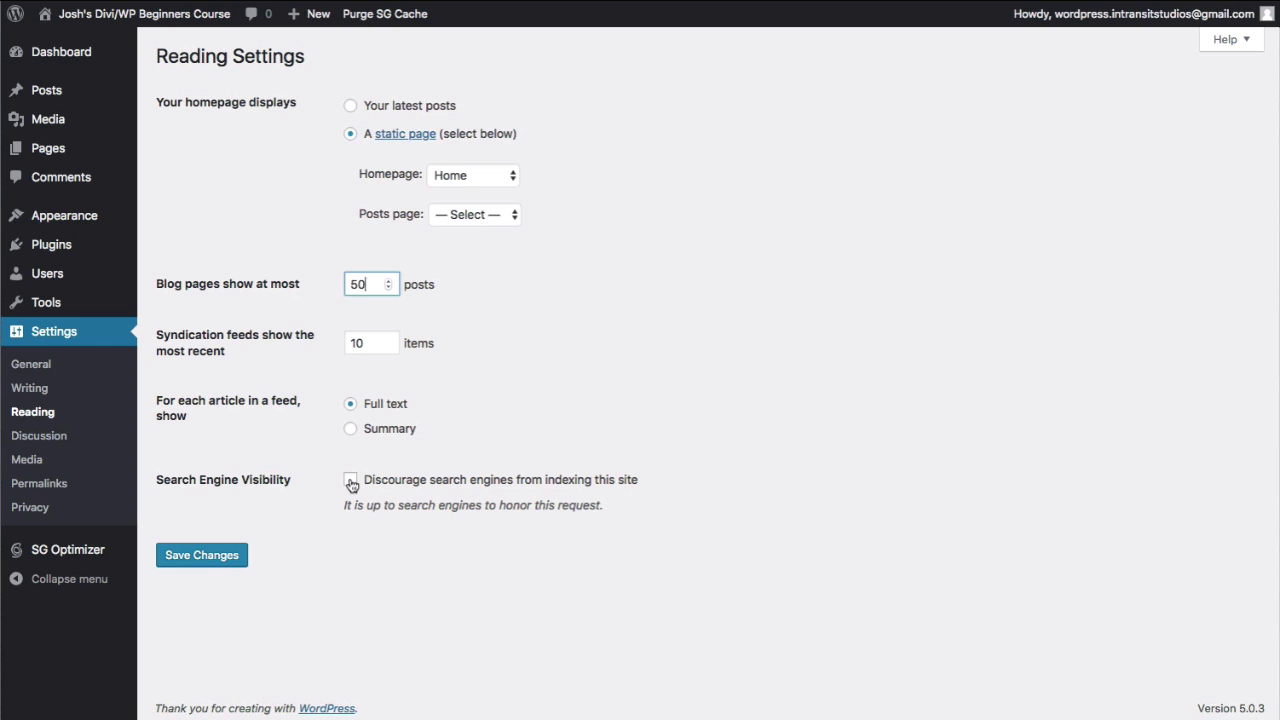
Tick 'Discourage search engines from indexing this site', save the Reading settings, and highlight the option text.
click(350, 481)
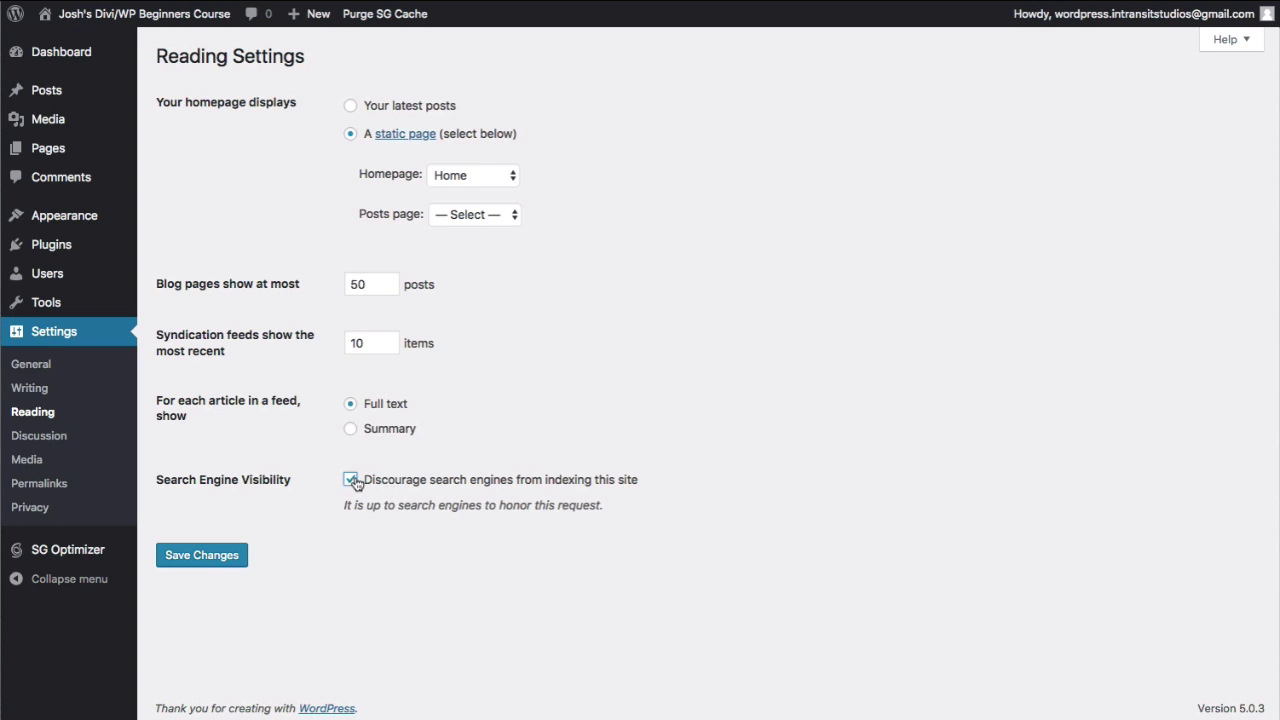
click(240, 555)
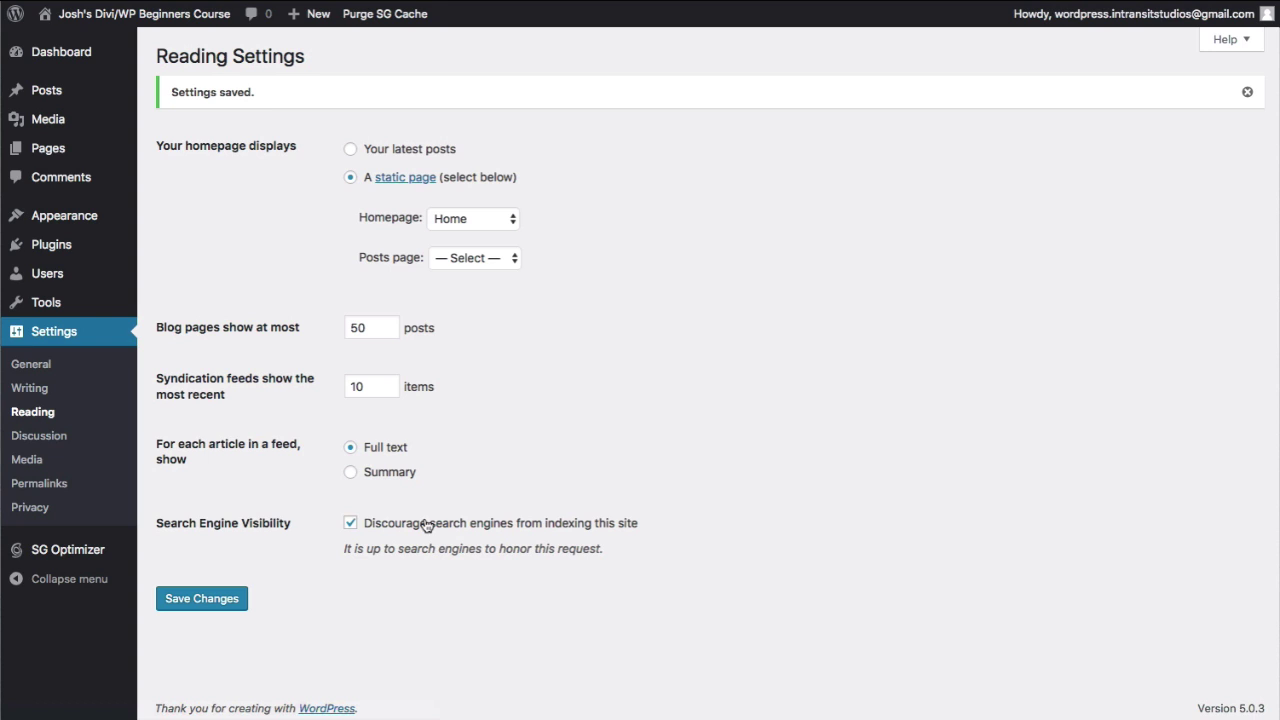
drag(786, 551, 172, 513)
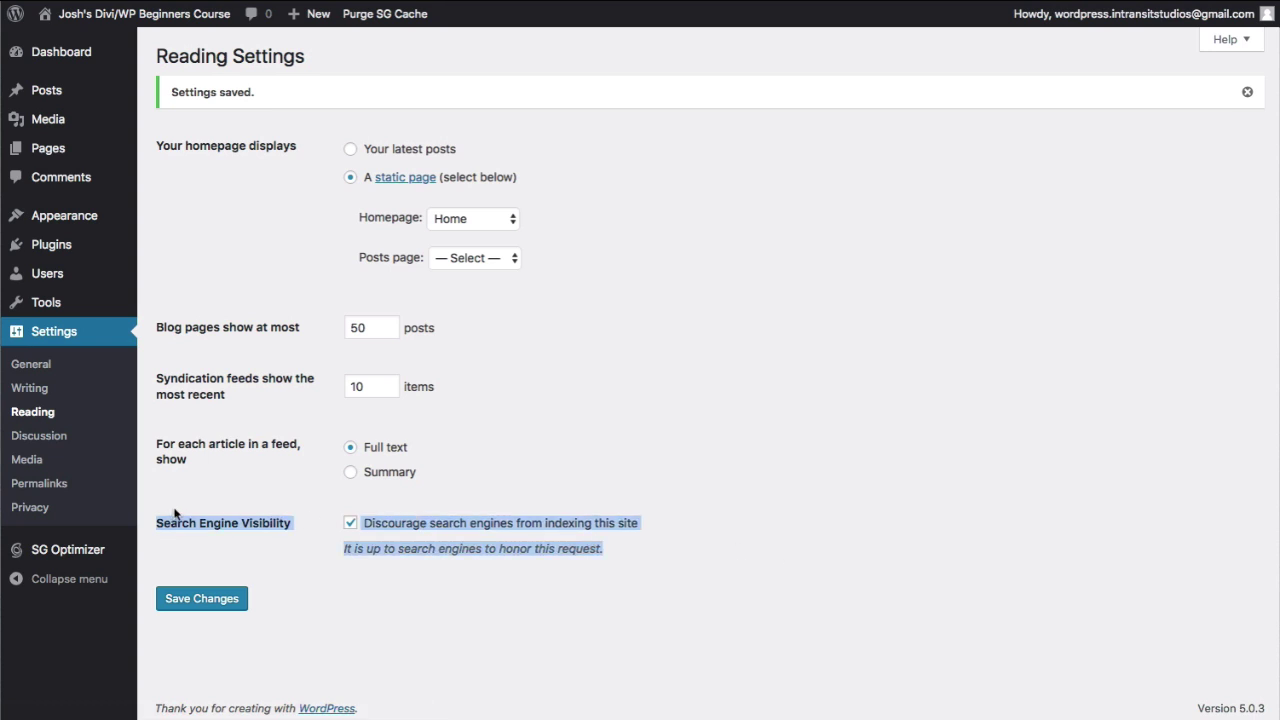
click(658, 444)
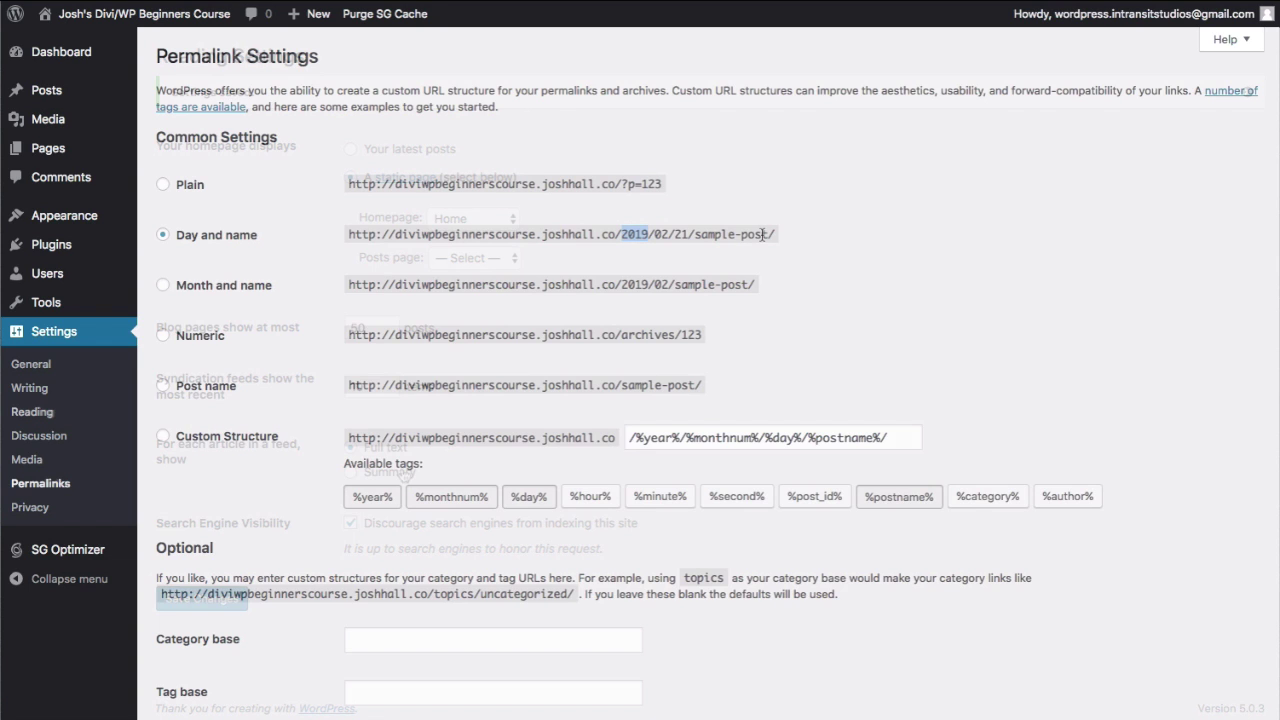
Switch the permalink structure to Post name (/%postname%/).
click(206, 394)
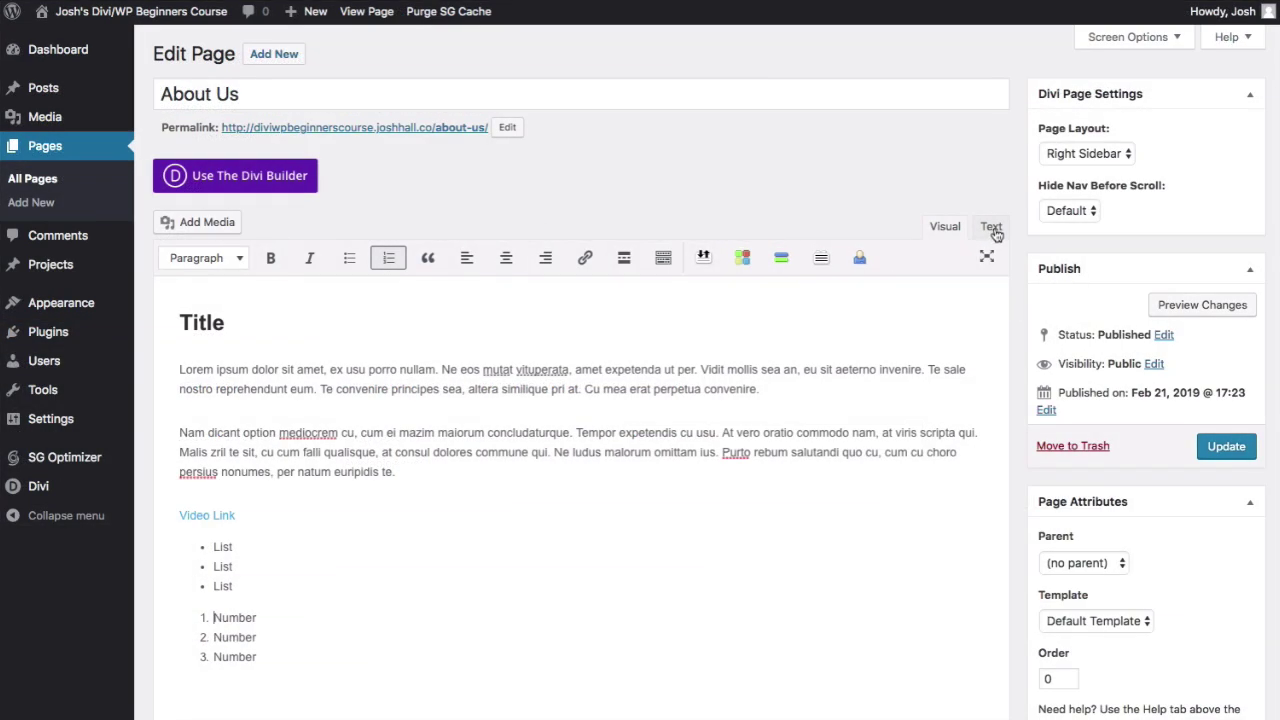
Show the About Us content as HTML, select the p1 class name, and discard the scratch TextEdit document.
click(991, 227)
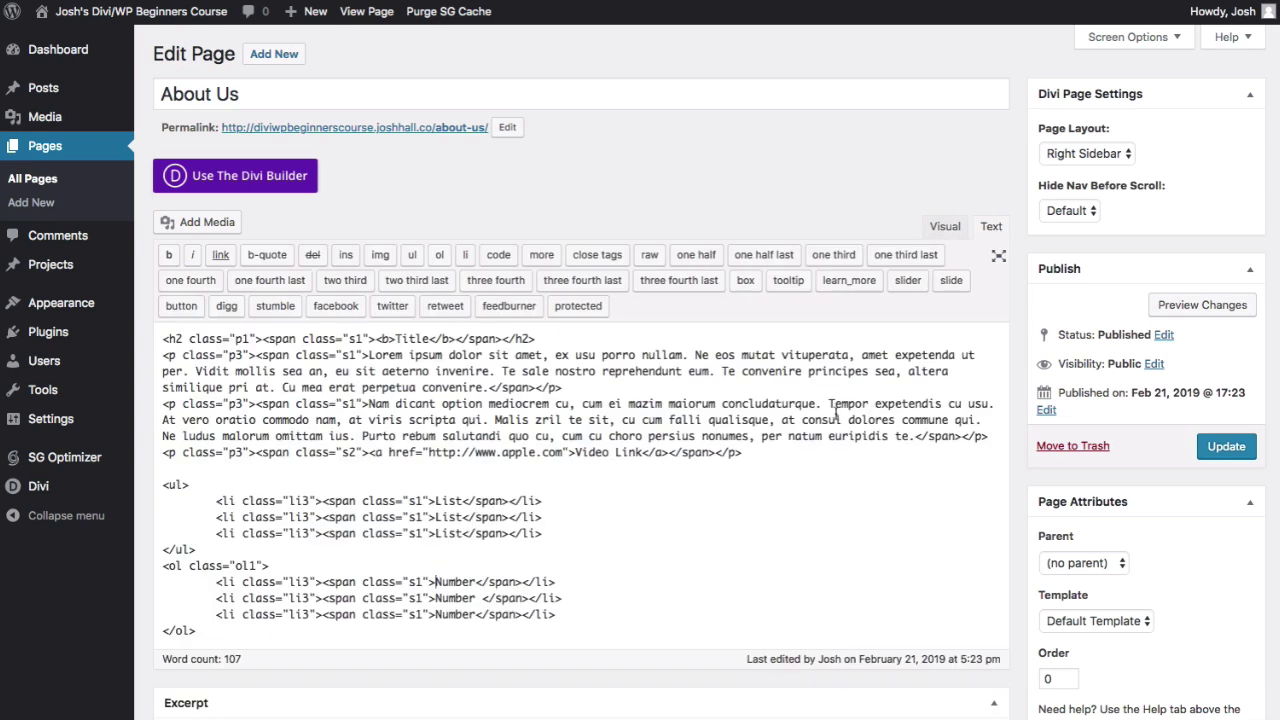
scroll(836, 410, down, 2)
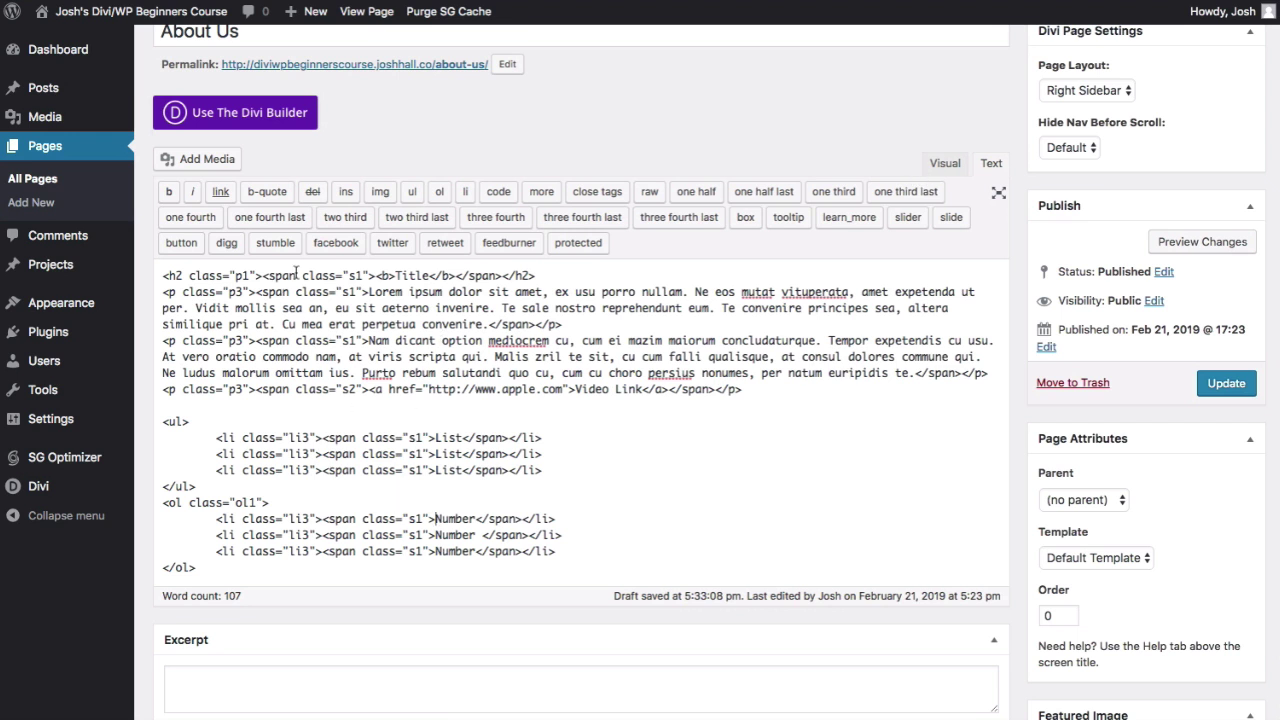
double_click(245, 275)
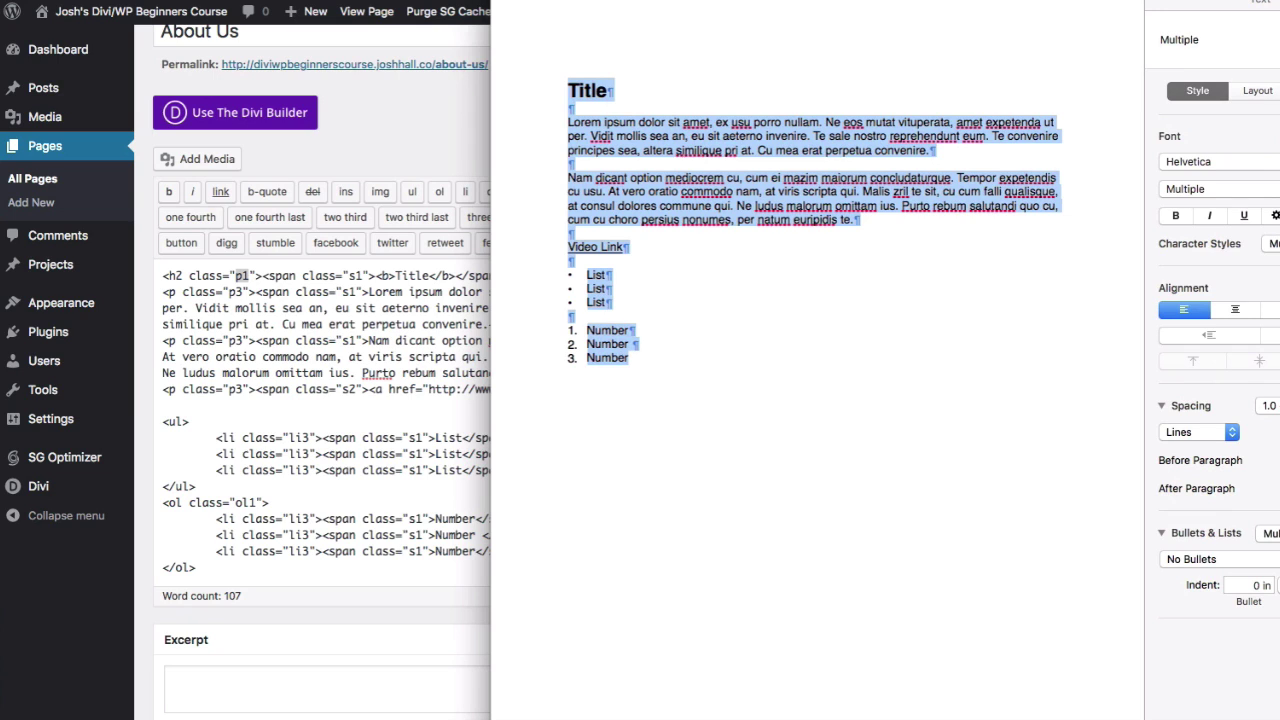
key(super+w)
click(857, 191)
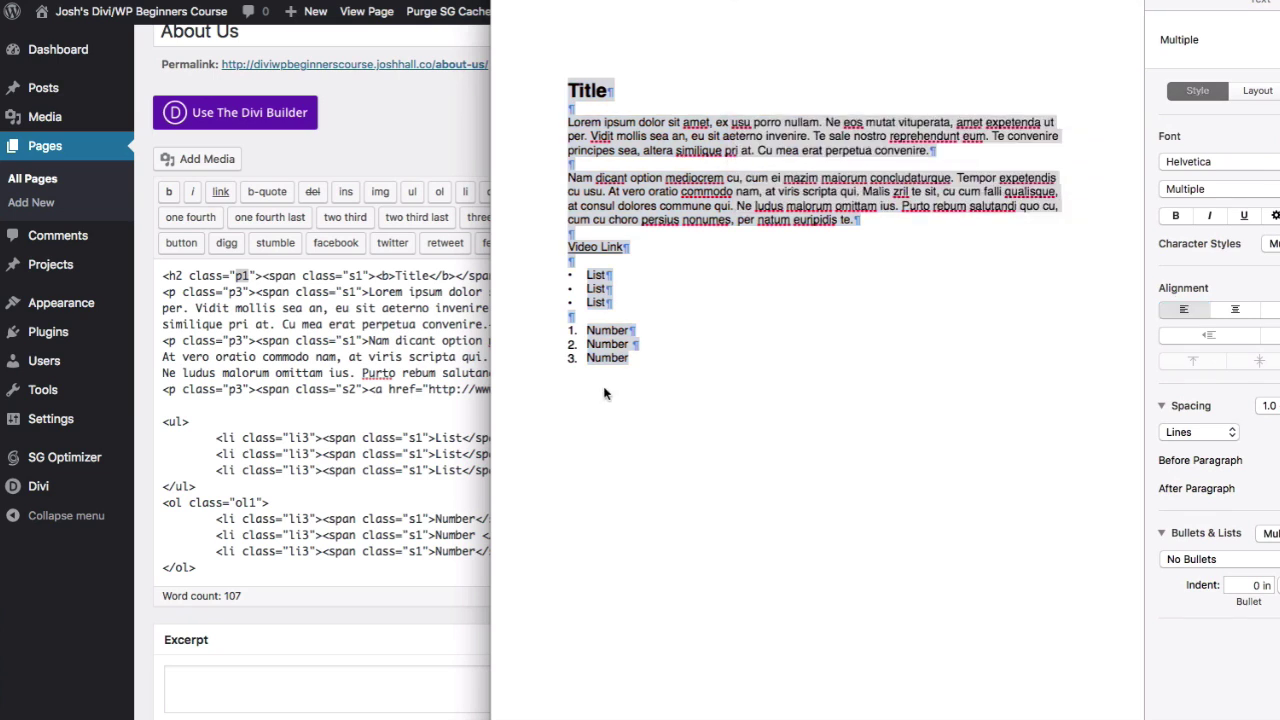
Replace the page's HTML with the pasted tag-free text, return to Visual view, and open Divi Theme Options.
key(ctrl+a)
key(Delete)
text(Title  Lorem ipsum dolor sit amet, ex usu porro nullam. Ne eos mutat vituperata, amet expetenda ut per. Vidit mollis sea an, eu sit aeterno invenire. Te sale nostro reprehendunt eum. Te convenire principes sea, altera similique pri at. Cu mea erat perpetua convenire.  Nam dicant option mediocrem cu, cum ei mazim maiorum concludaturque. Tempor expetendis cu usu. At vero oratio commodo nam, at viris scripta qui. Malis zril te sit, cu cum falli qualisque, at consul dolores commune qui. Ne ludus malorum omittam ius. Purto rebum salutandi quo cu, cum cu choro persius nonumes, per natum euripidis te.  Video Link  List List List  Number Number Number)
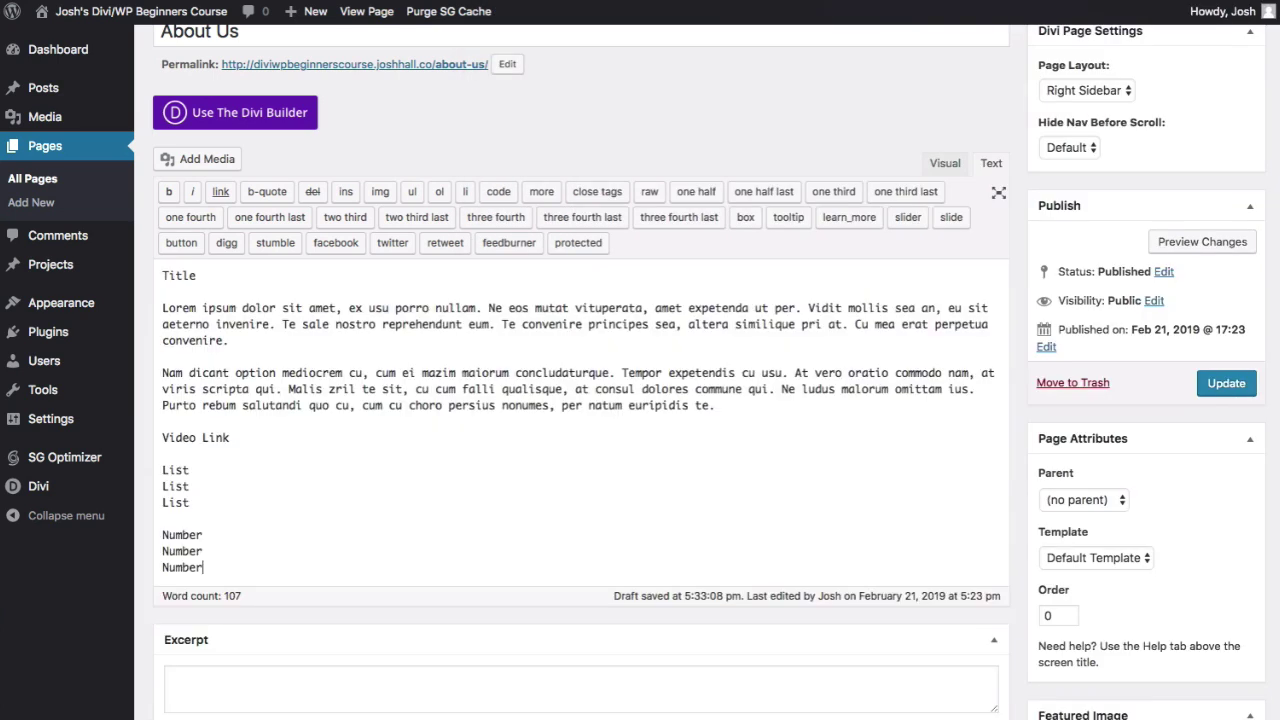
click(944, 163)
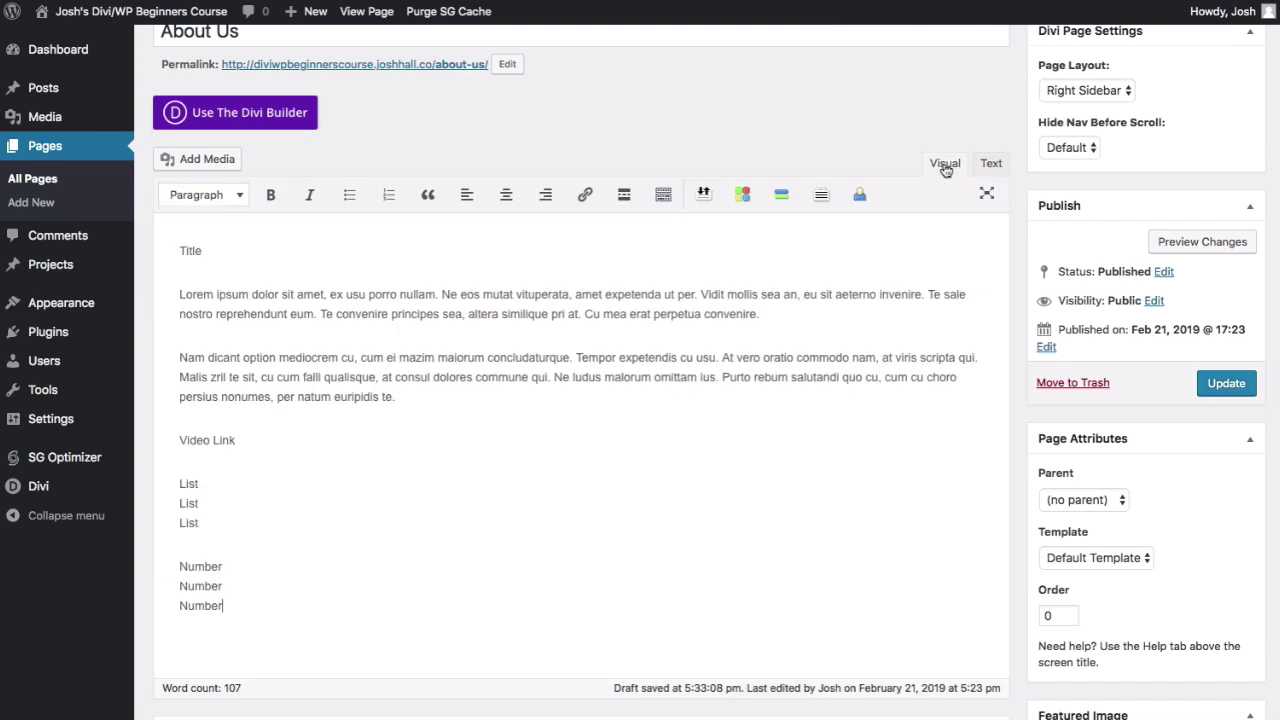
click(991, 163)
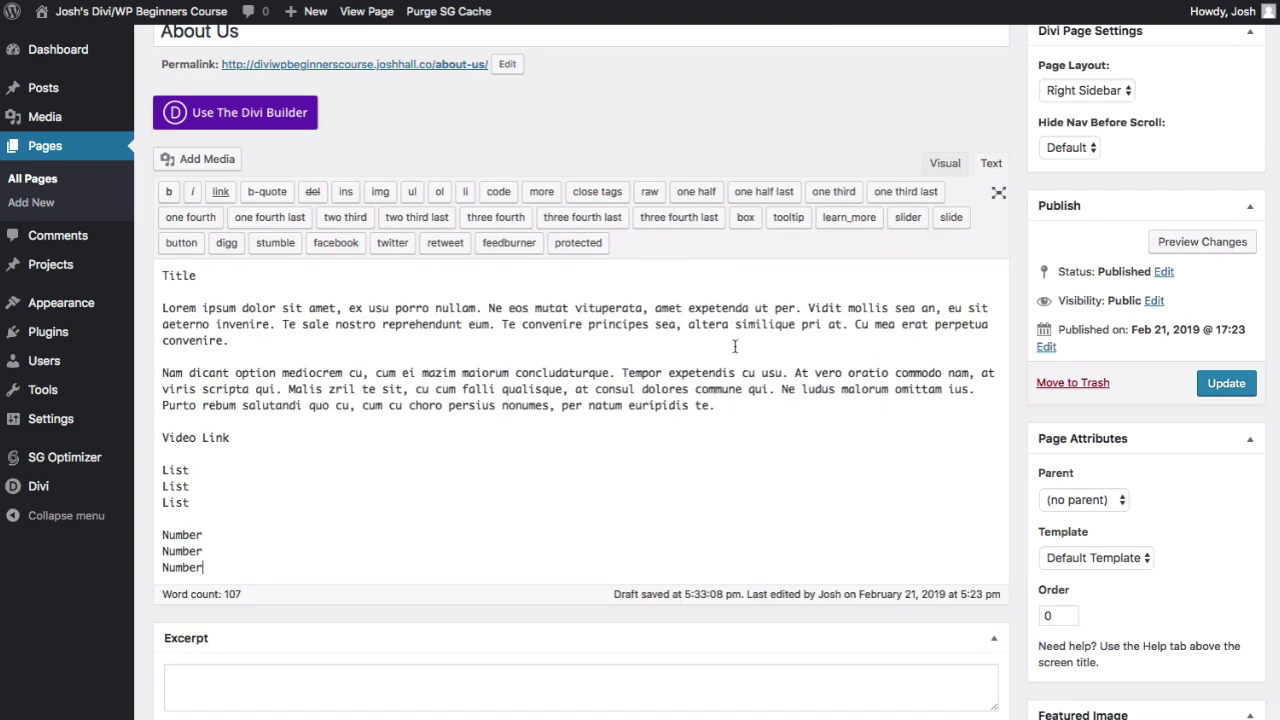
click(946, 163)
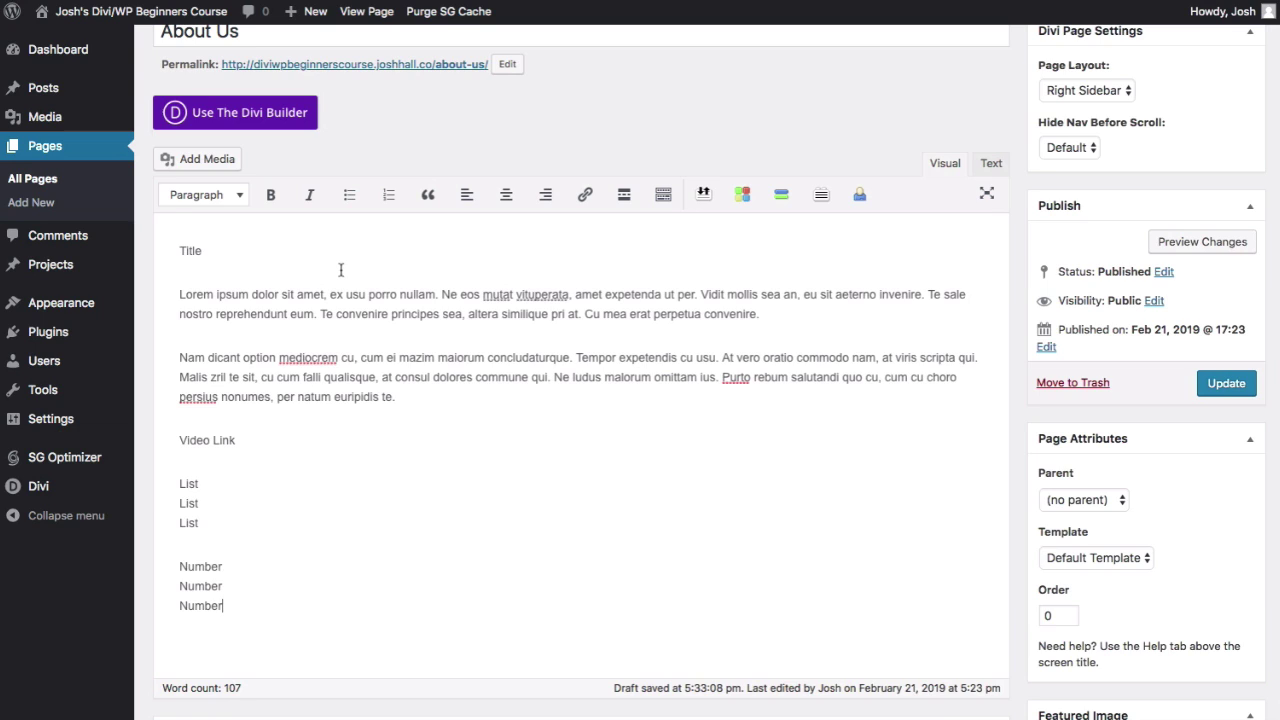
click(174, 522)
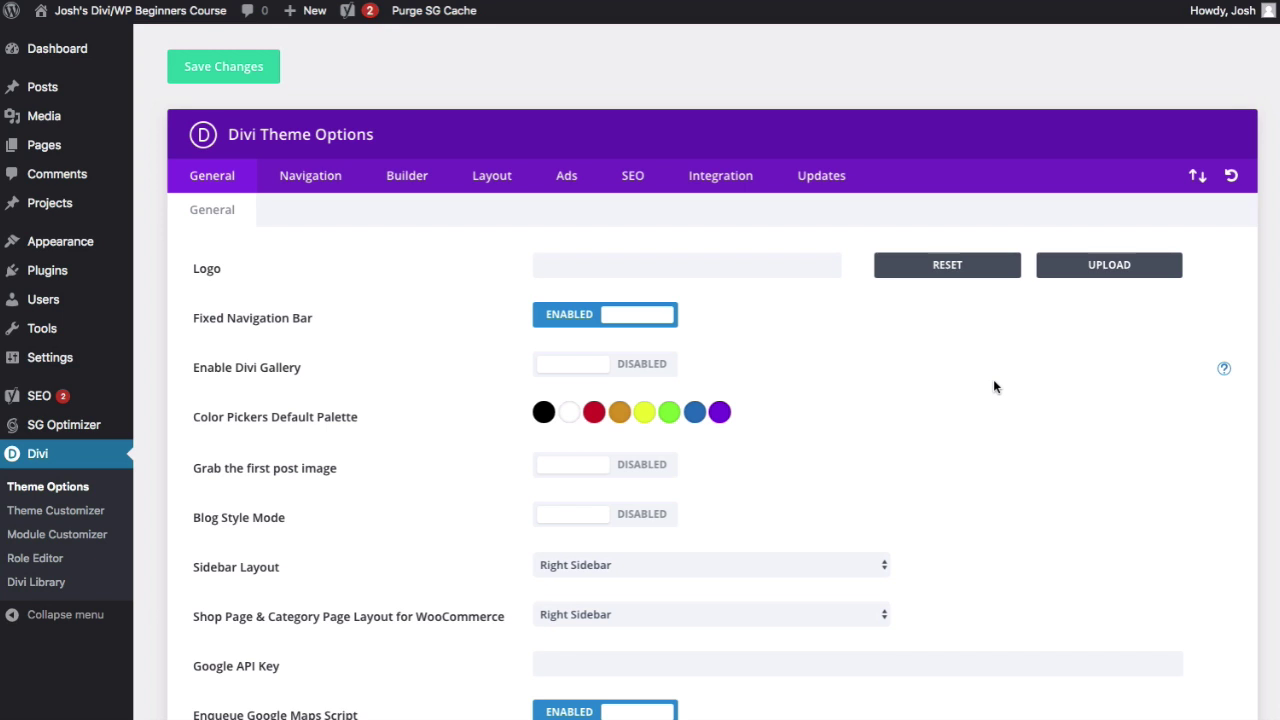
Look through the Navigation and Builder tabs of Divi Theme Options, then return to General.
click(312, 178)
click(408, 181)
click(212, 178)
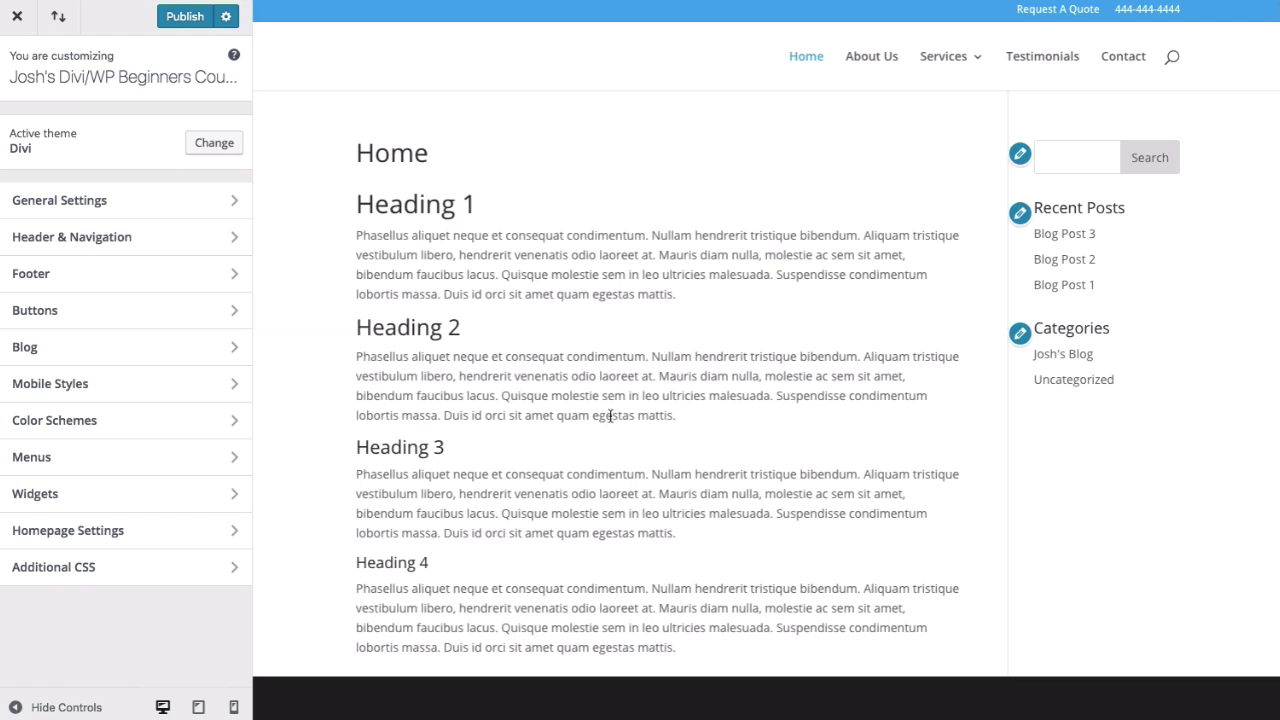
Scroll through the Home page's edit screen to review its section, row and Text module layout.
scroll(700, 566, down, 3)
scroll(704, 566, up, 3)
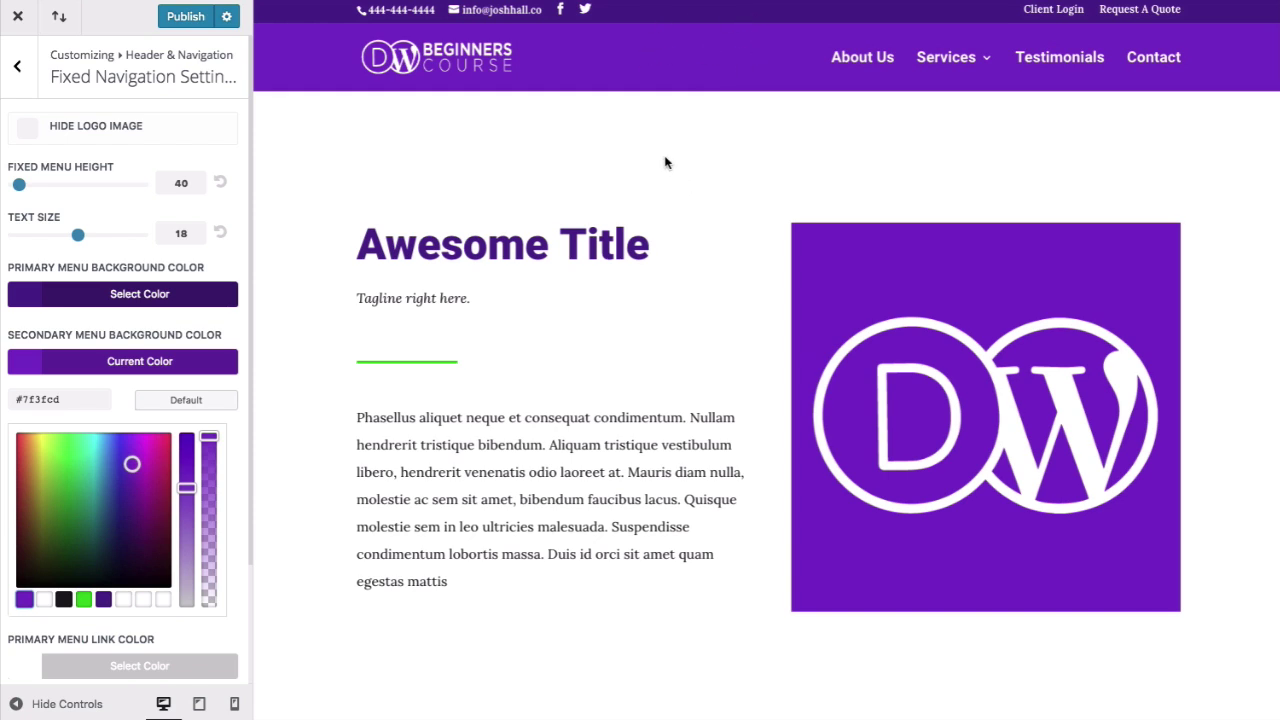
scroll(673, 162, down, 5)
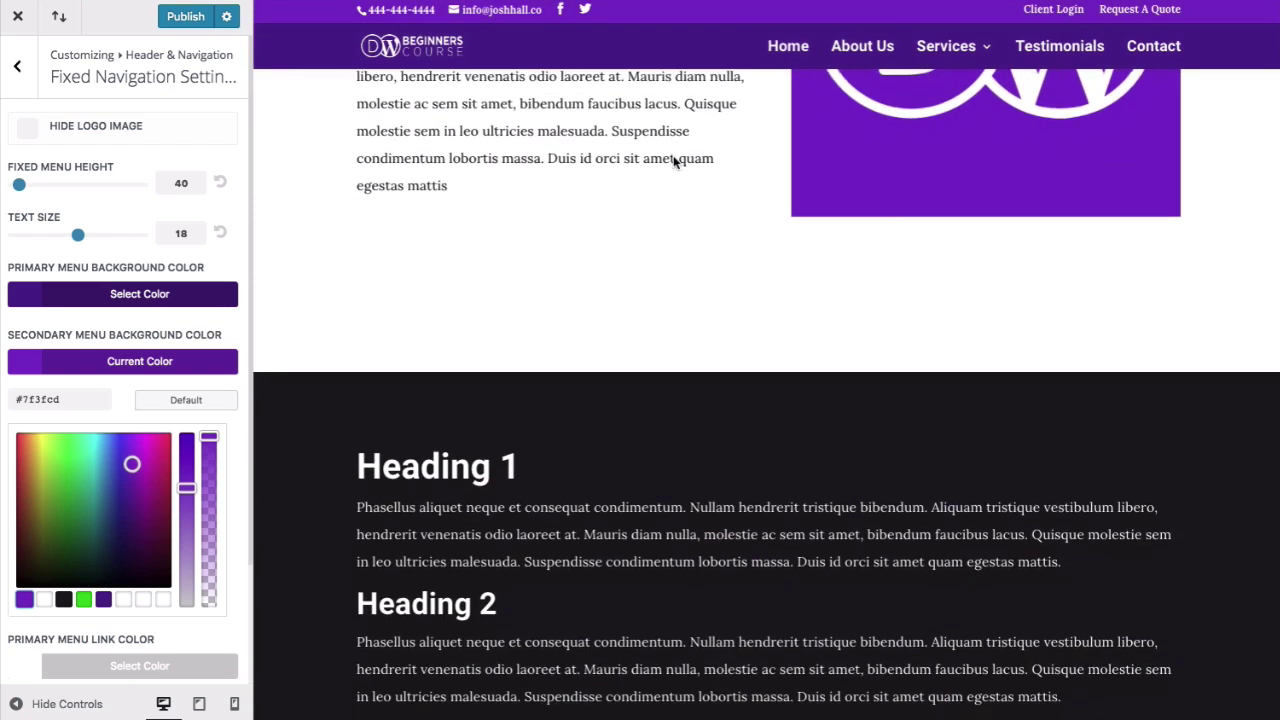
scroll(689, 166, up, 3)
scroll(689, 166, up, 3)
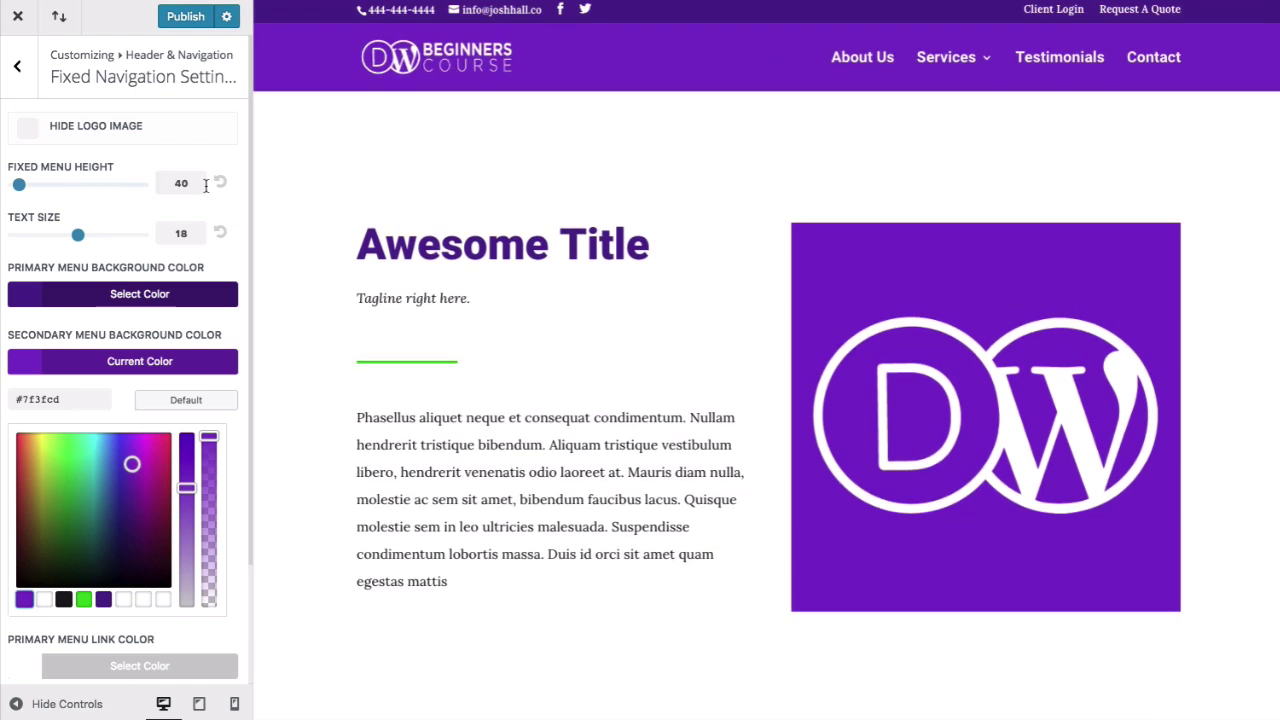
scroll(180, 260, down, 2)
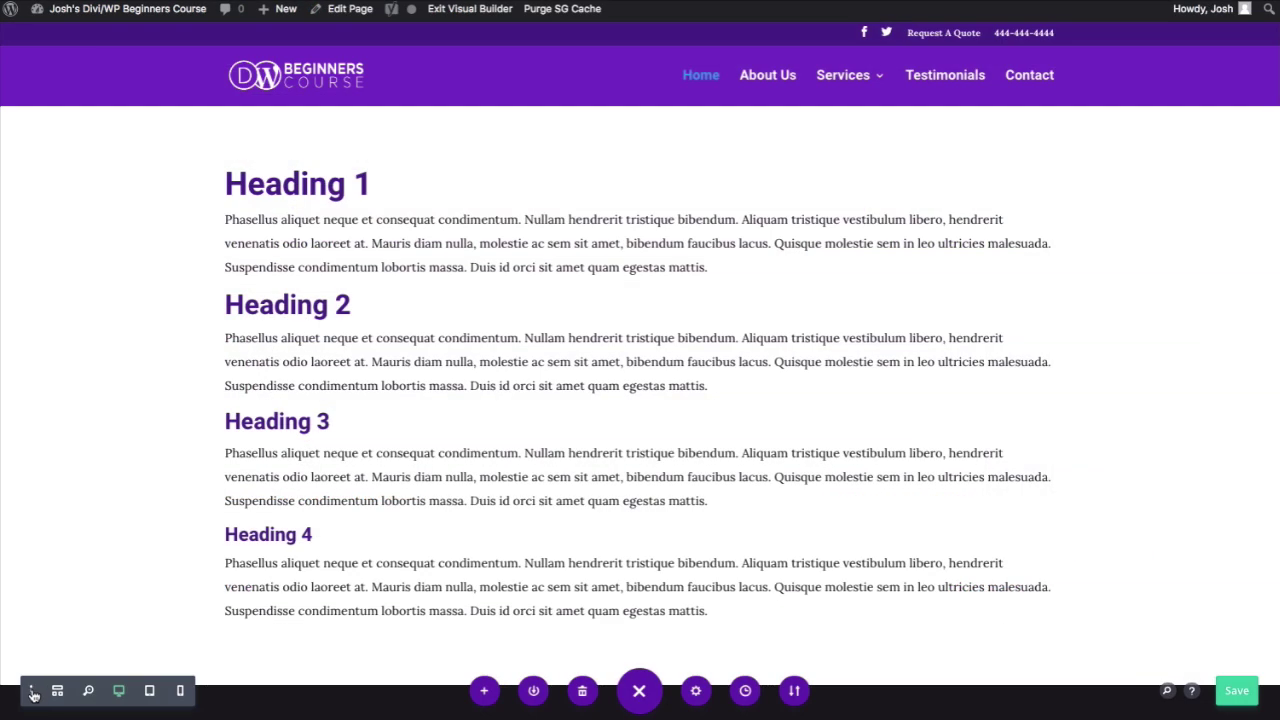
Review the Builder Settings panel, close it, and switch the Home page to Wireframe View.
click(31, 690)
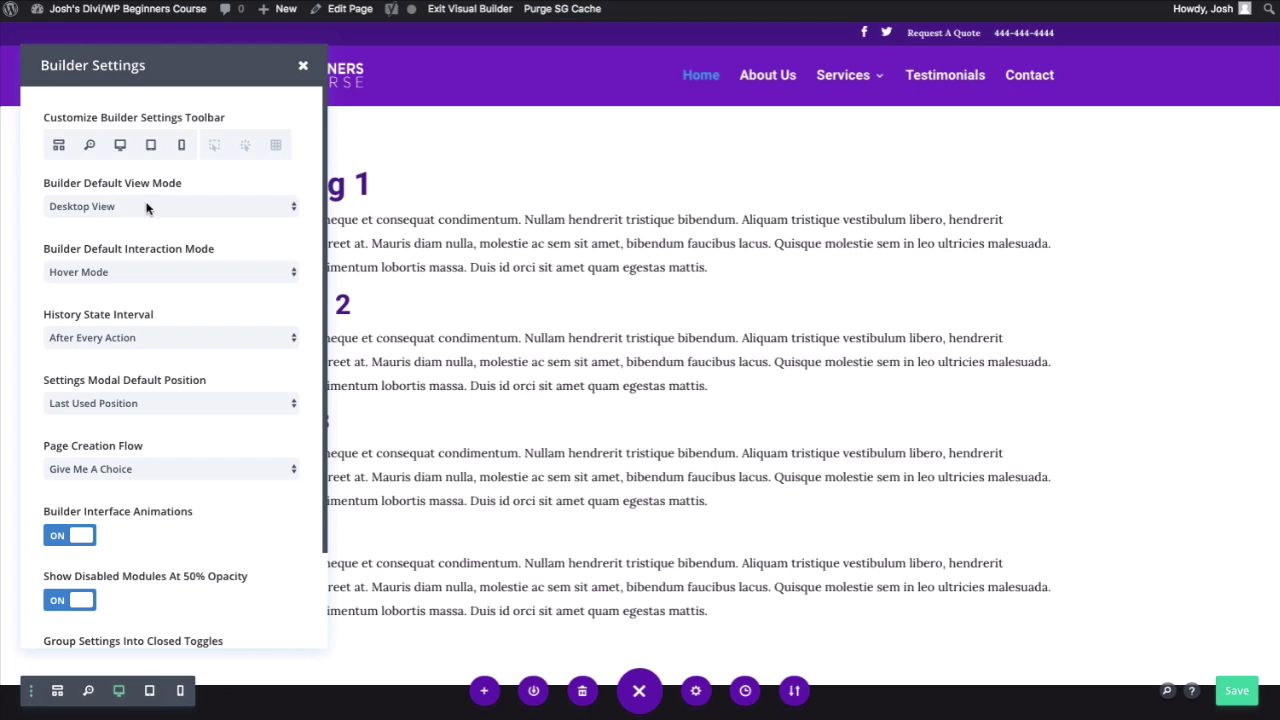
scroll(147, 193, down, 2)
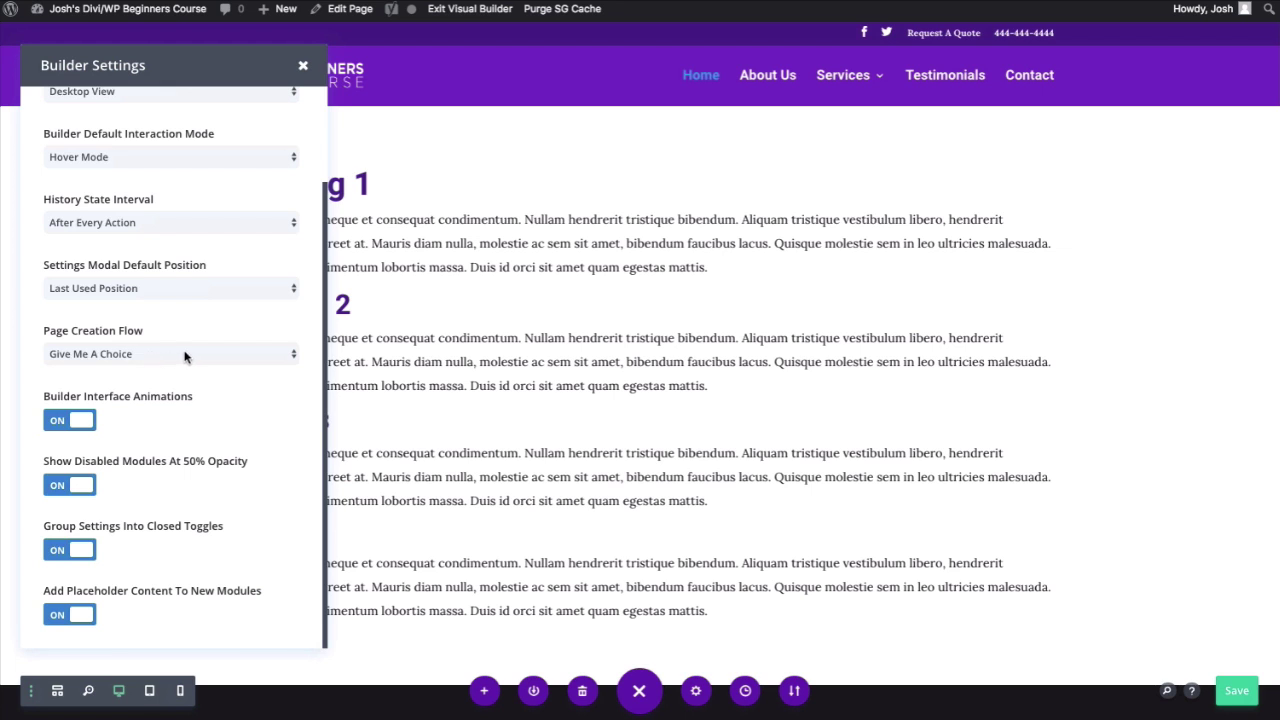
scroll(155, 461, up, 1)
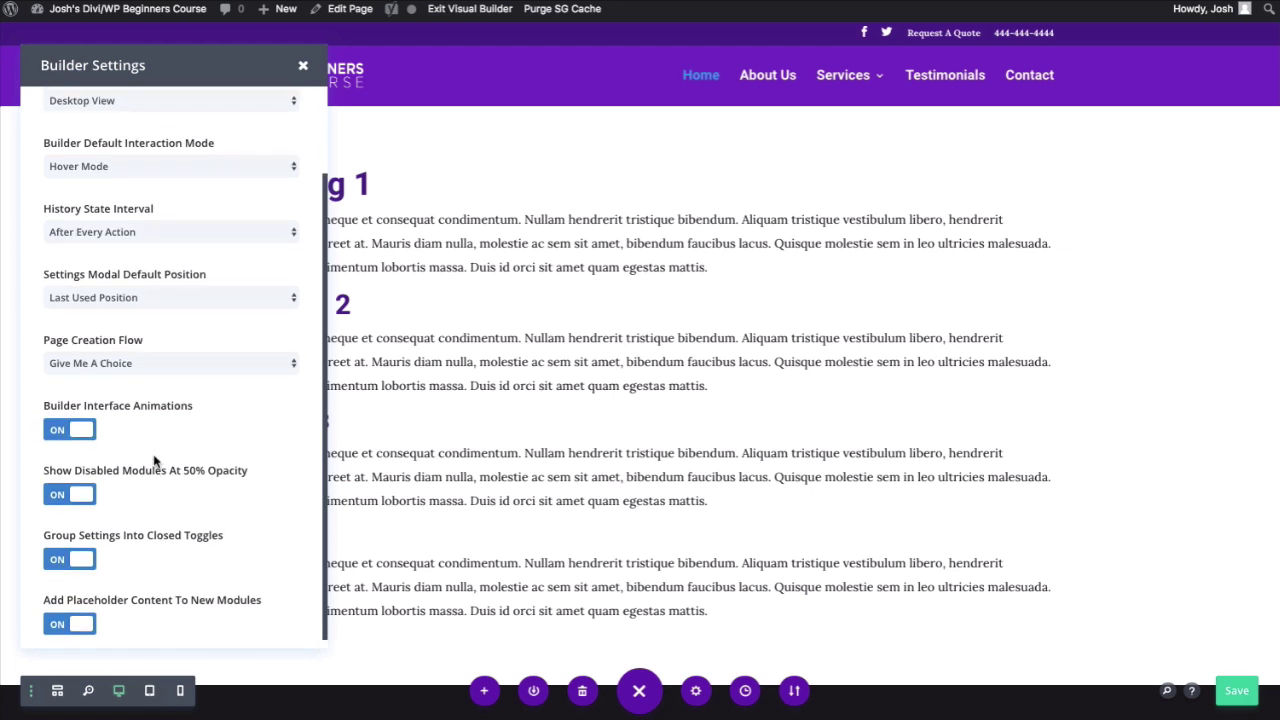
scroll(155, 461, up, 2)
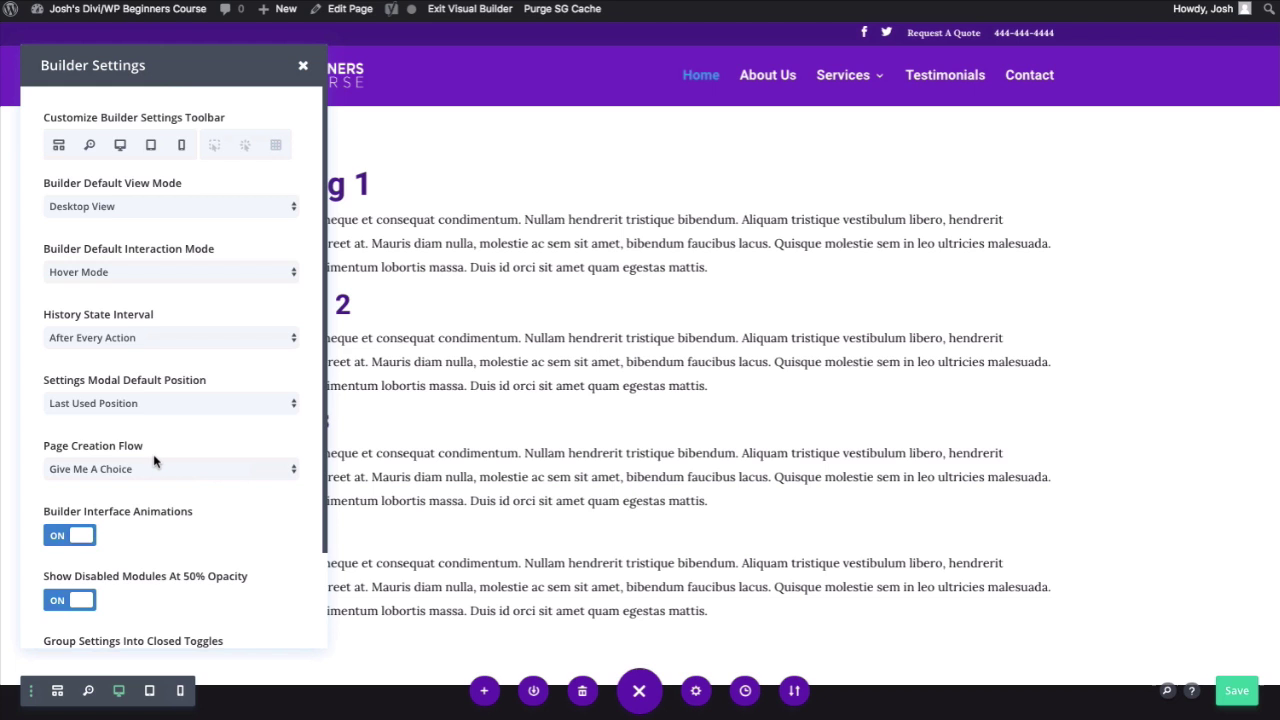
key(Escape)
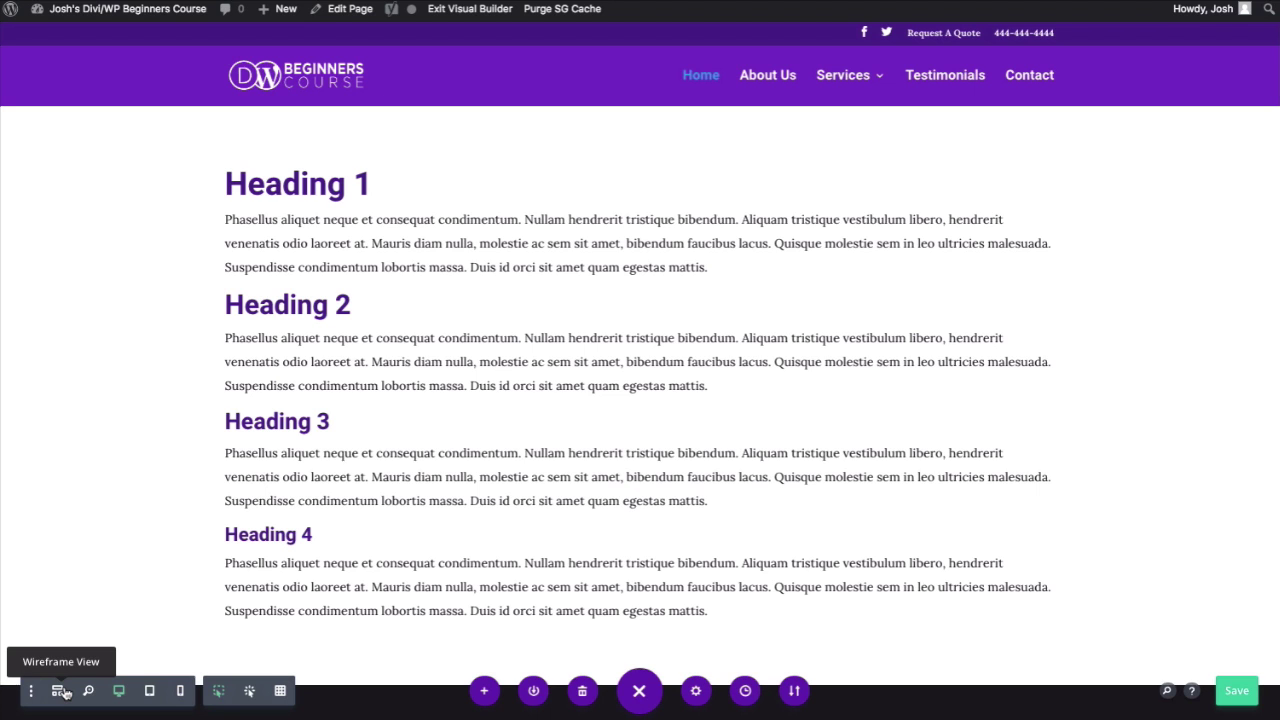
click(61, 692)
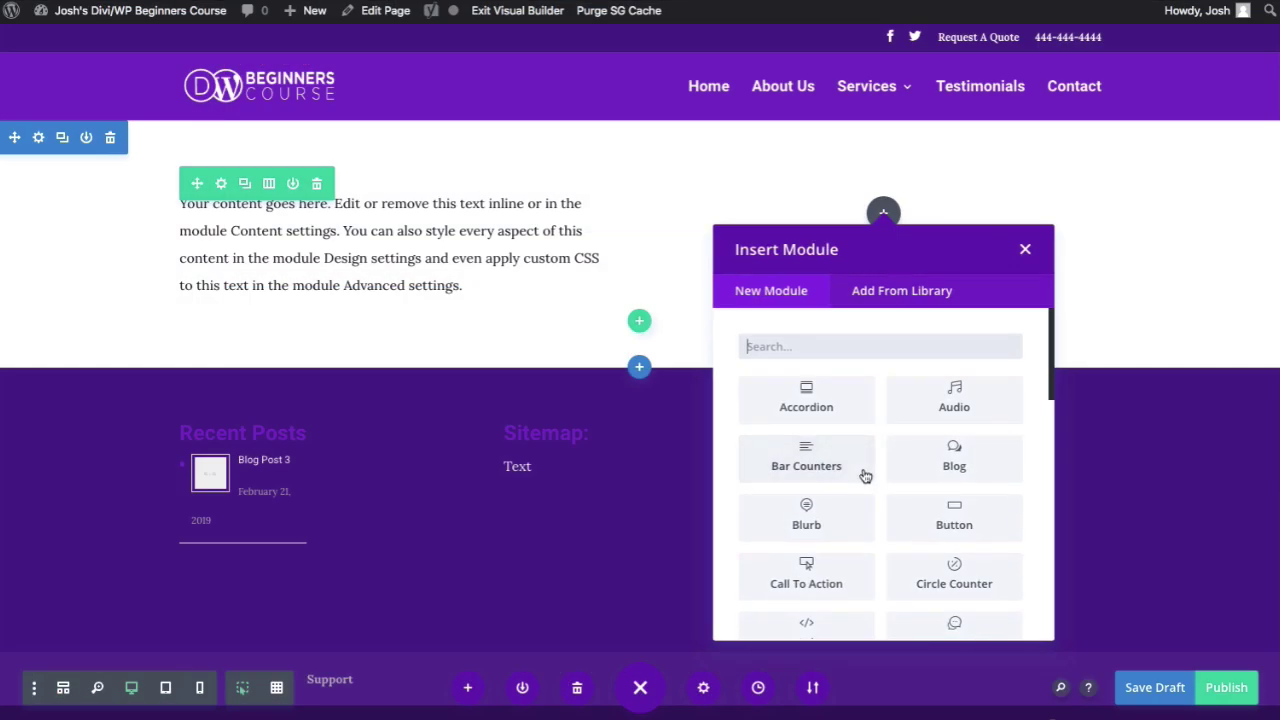
Add an Image module beside the text using an uploaded portrait photo.
scroll(865, 475, down, 5)
click(845, 440)
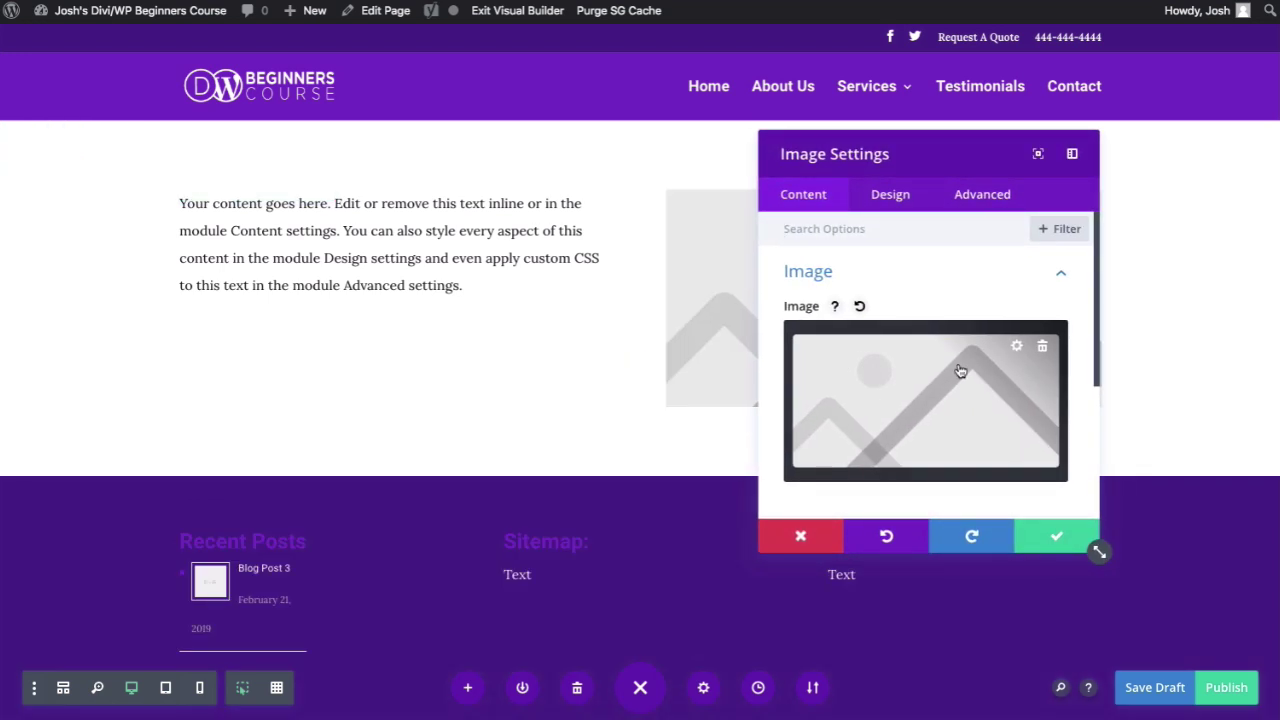
click(1014, 348)
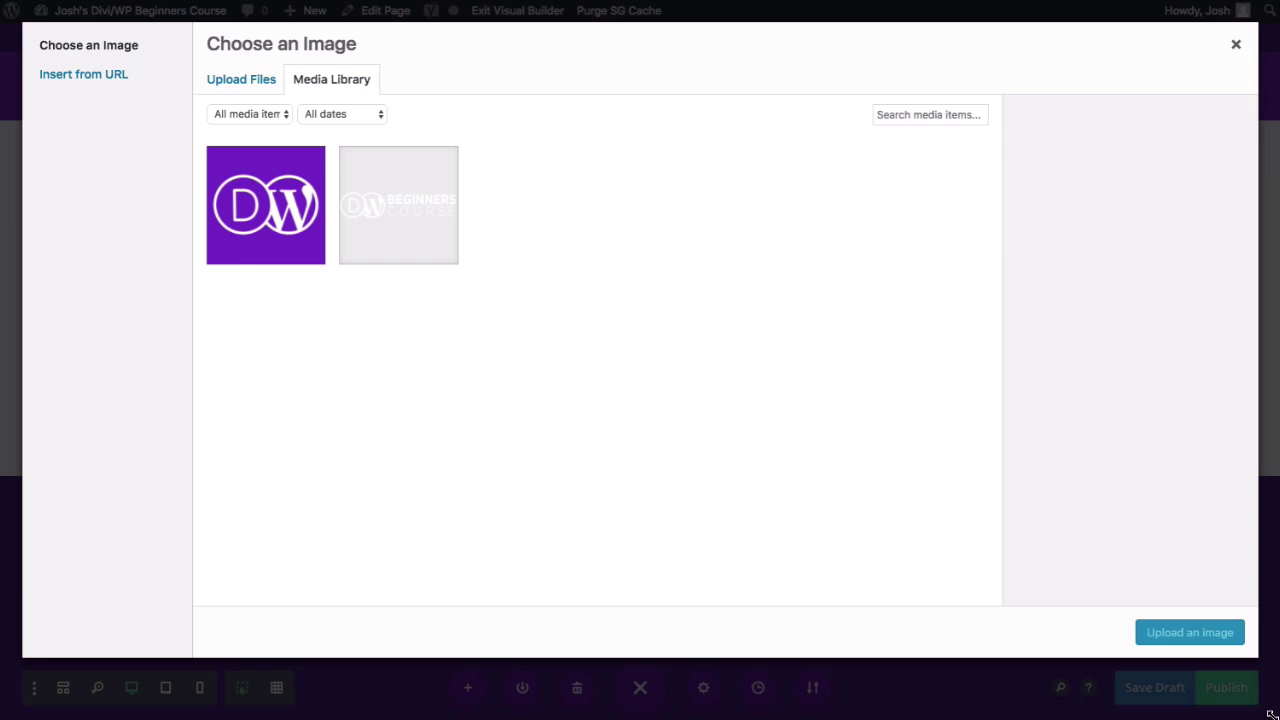
drag(1272, 714, 1140, 716)
drag(1216, 240, 414, 231)
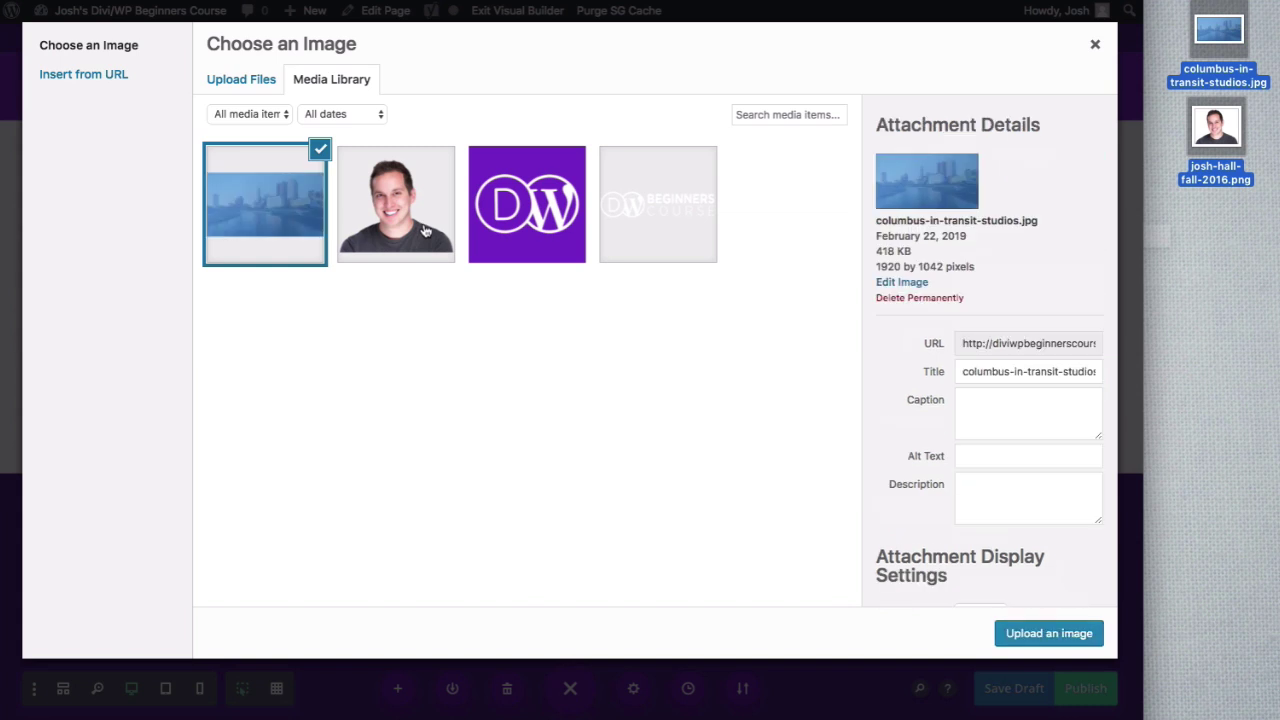
click(394, 214)
click(1055, 638)
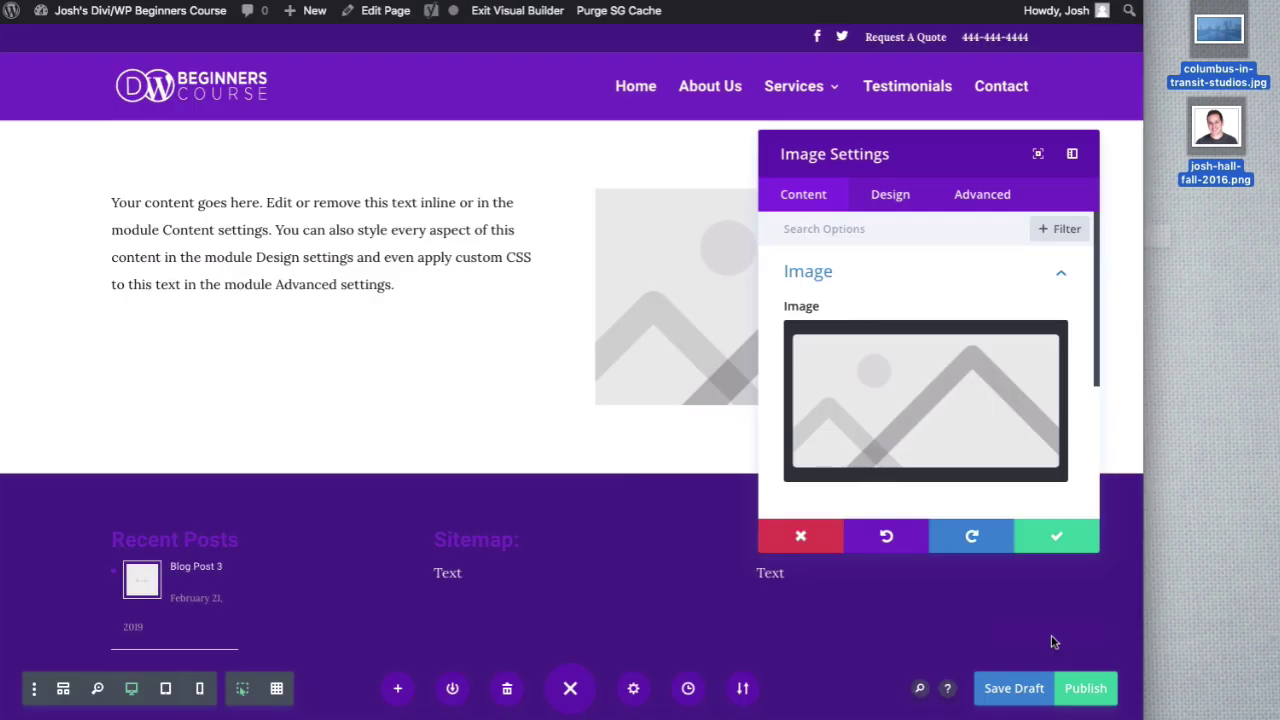
click(1060, 538)
drag(1143, 30, 1279, 30)
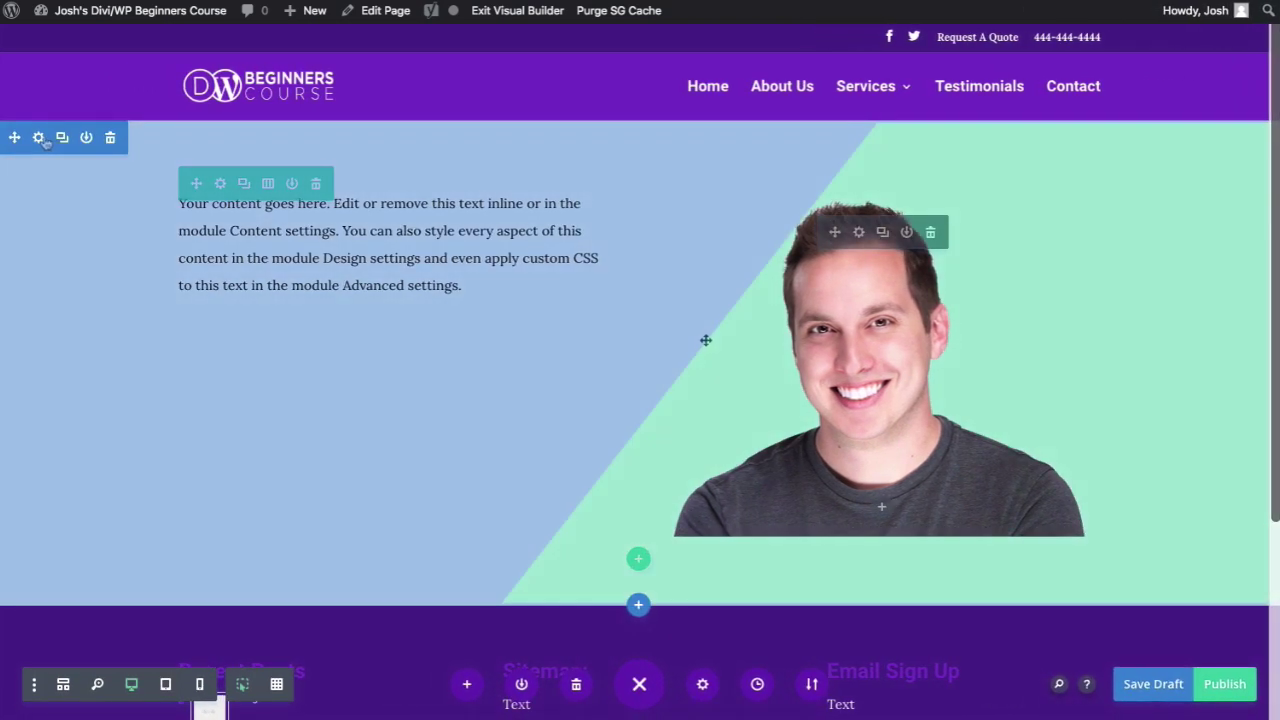
Set the city skyline photo as the section's background image.
click(39, 138)
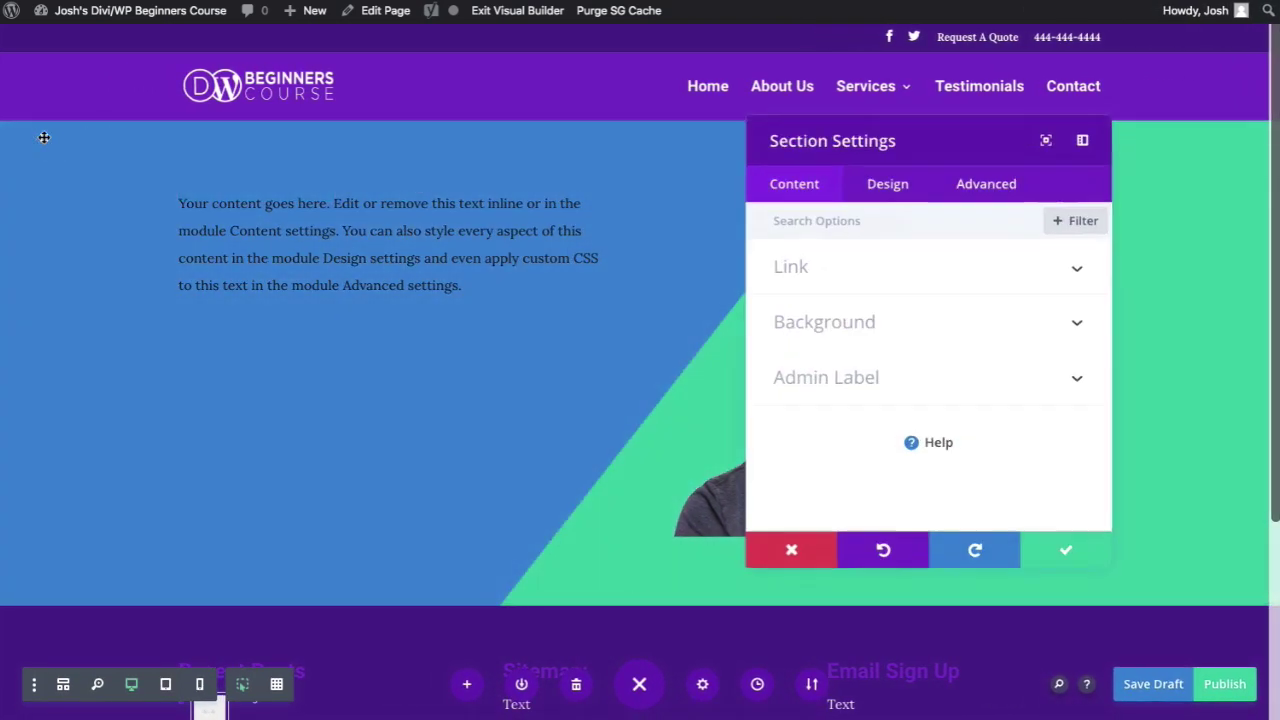
click(914, 326)
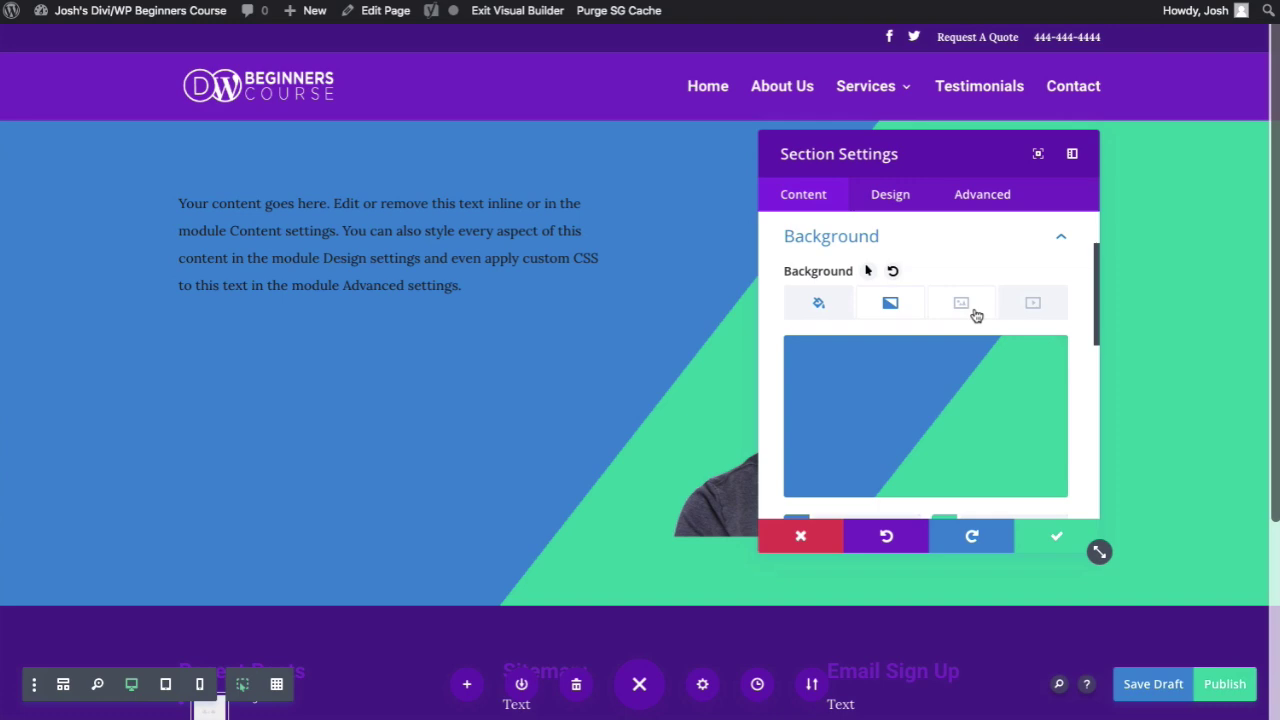
click(962, 306)
click(924, 404)
click(277, 209)
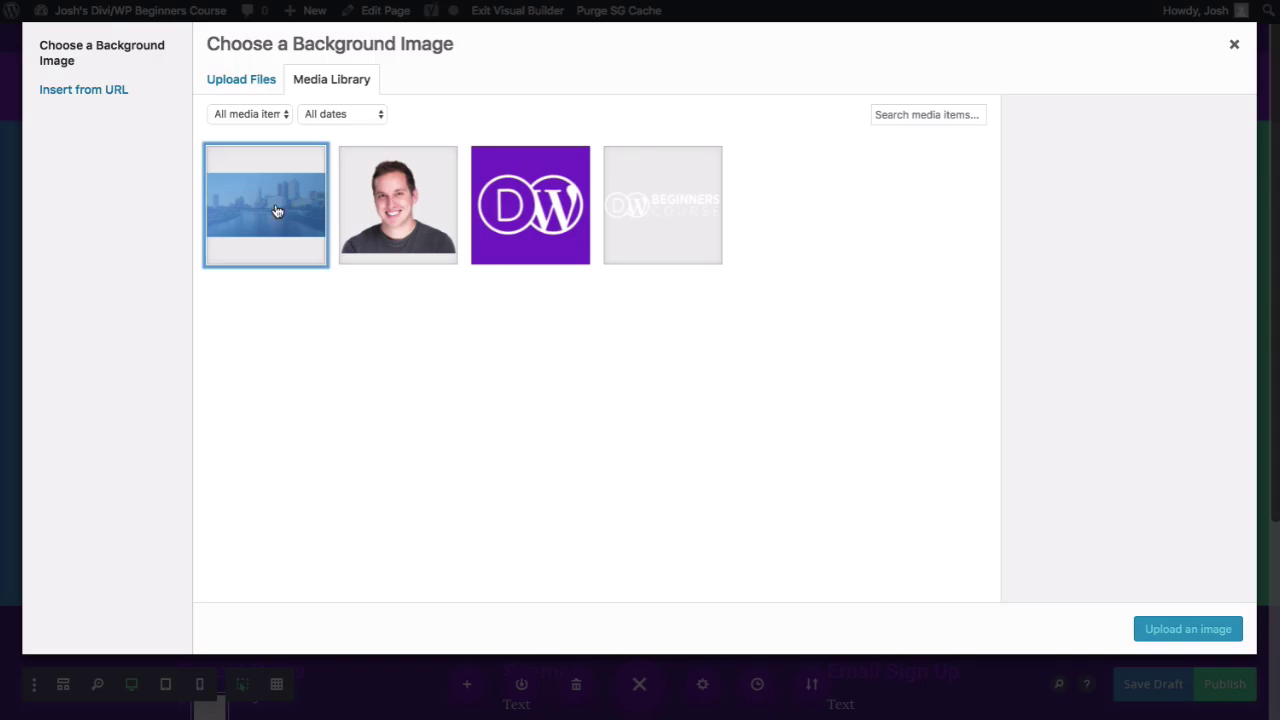
click(1190, 630)
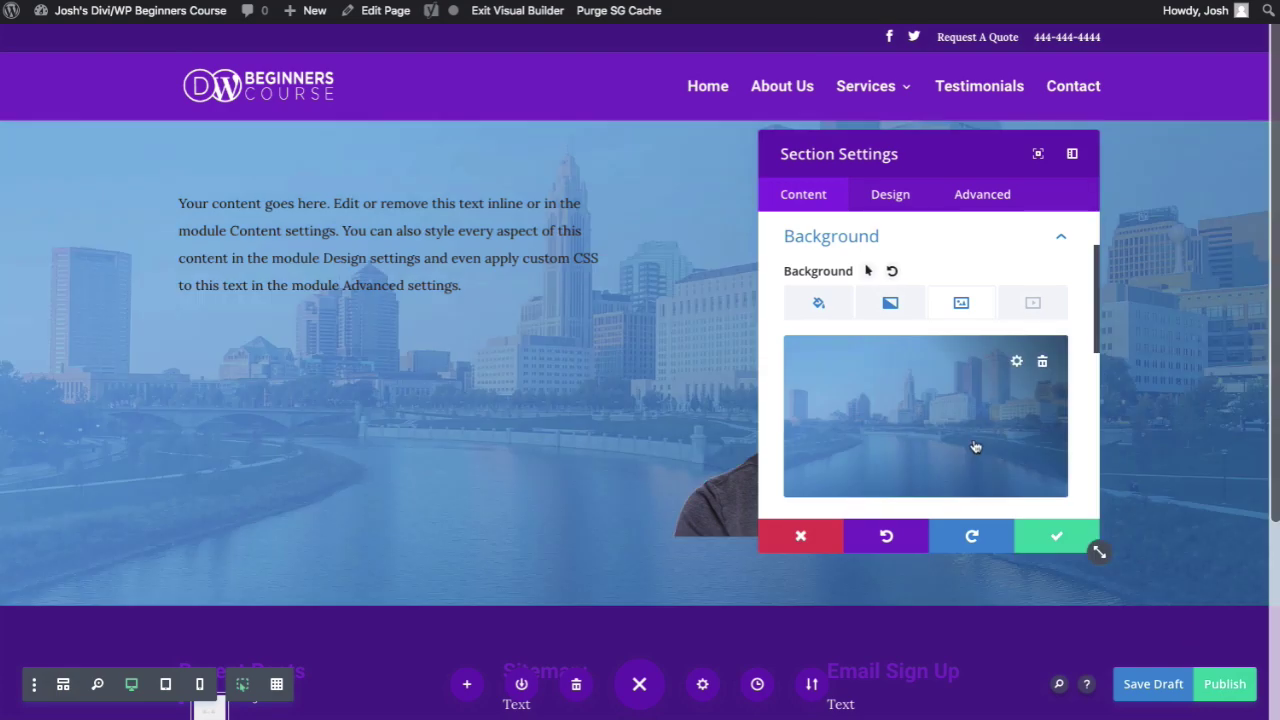
Add a gradient background to the section and place it above the city image.
scroll(910, 394, down, 1)
scroll(910, 394, down, 4)
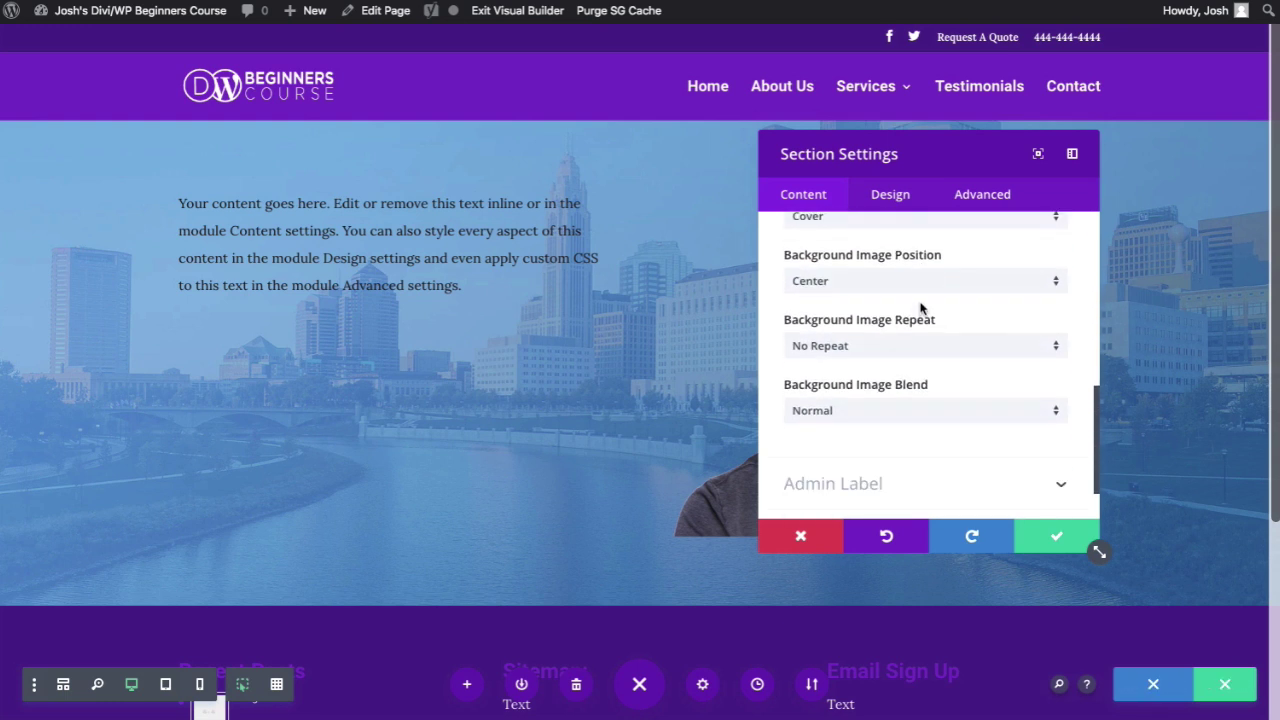
scroll(921, 311, down, 1)
scroll(921, 311, up, 3)
scroll(921, 311, up, 2)
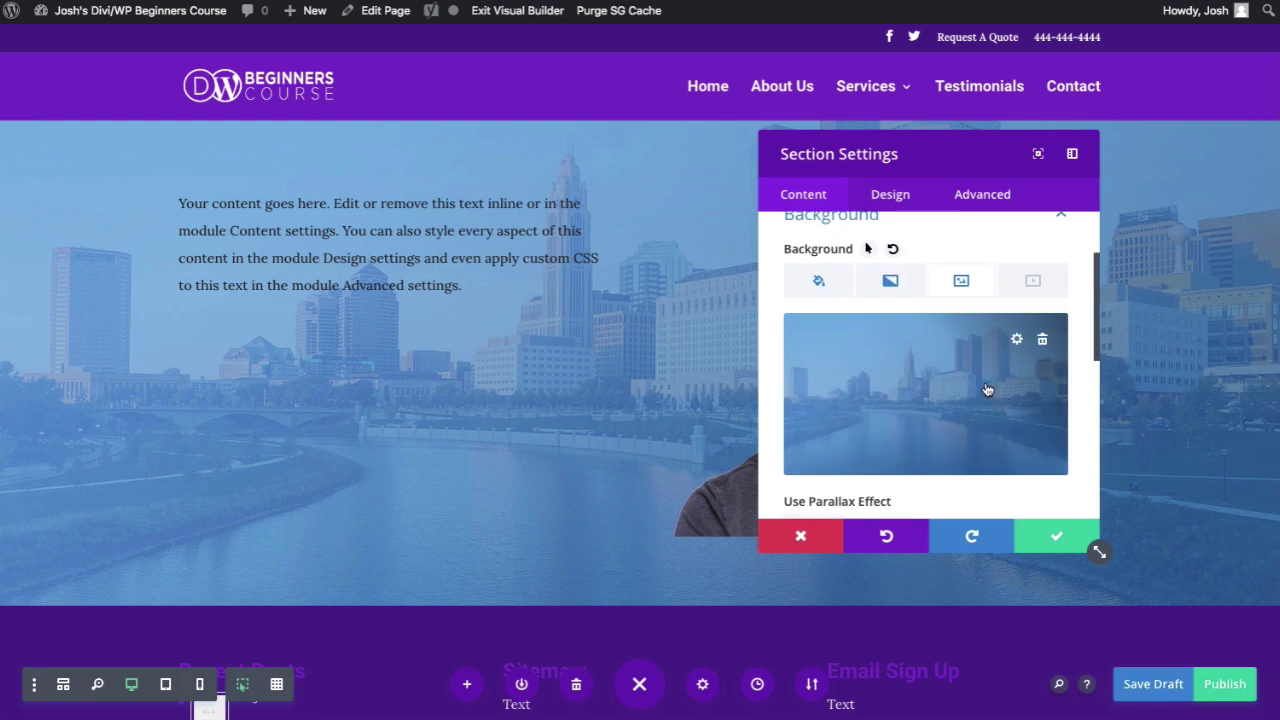
scroll(890, 352, down, 1)
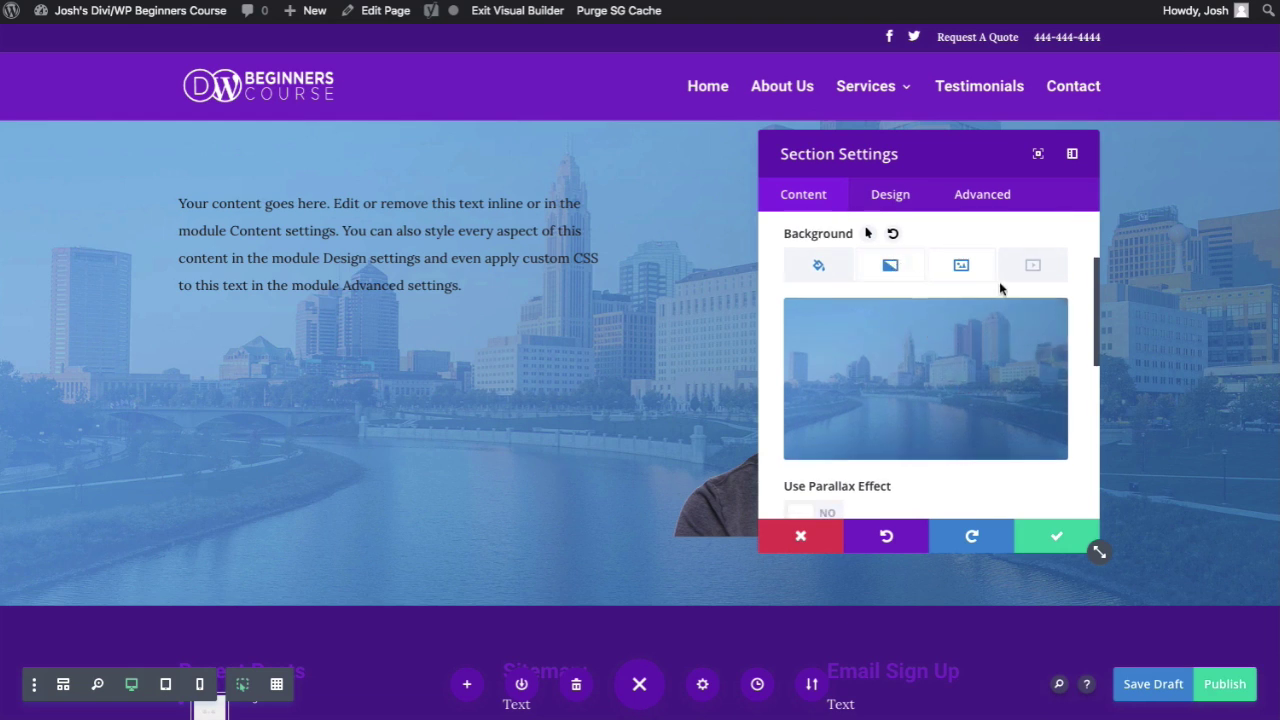
click(913, 279)
scroll(922, 290, down, 1)
scroll(927, 298, down, 5)
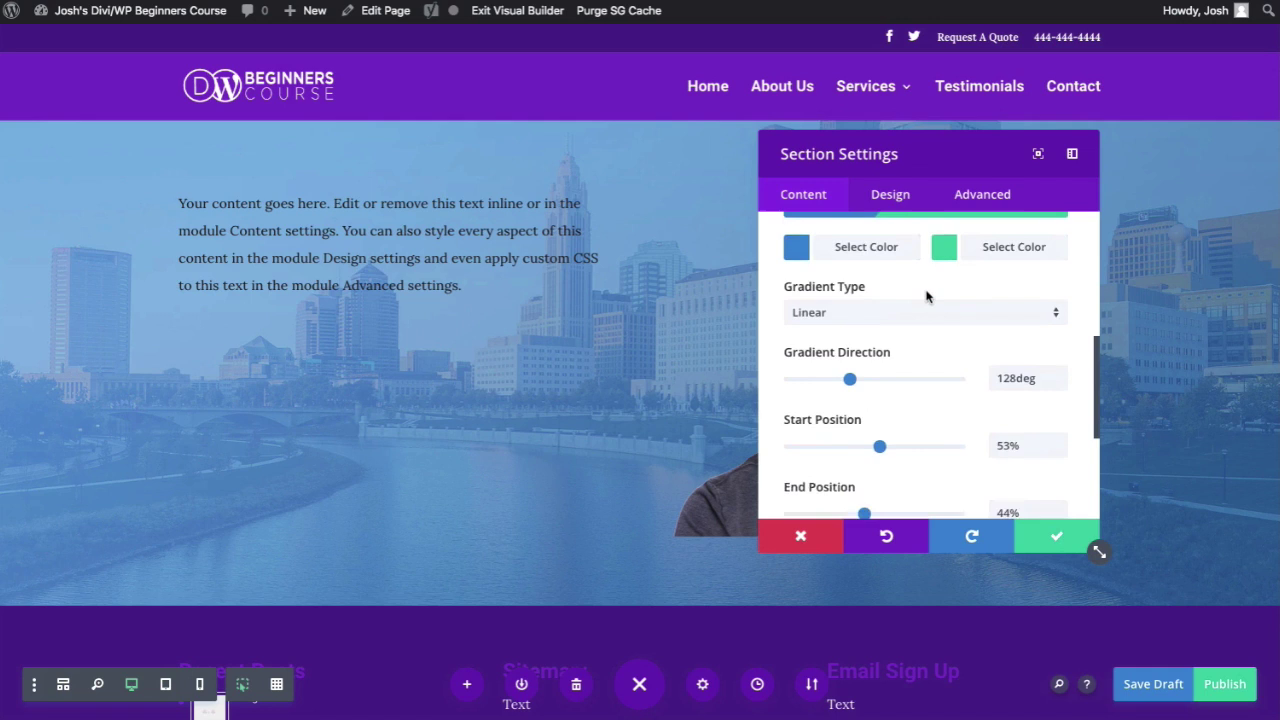
click(806, 385)
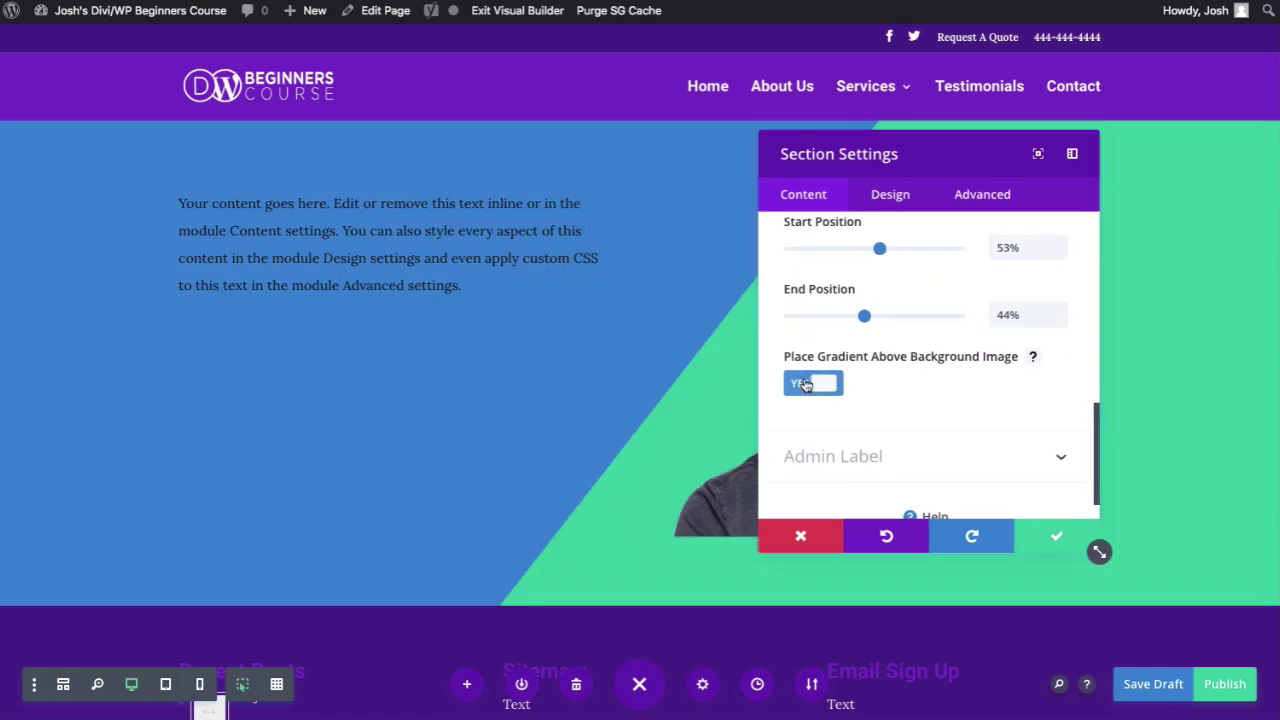
Lower the first gradient colour's opacity so the overlay is partly transparent.
scroll(934, 420, up, 4)
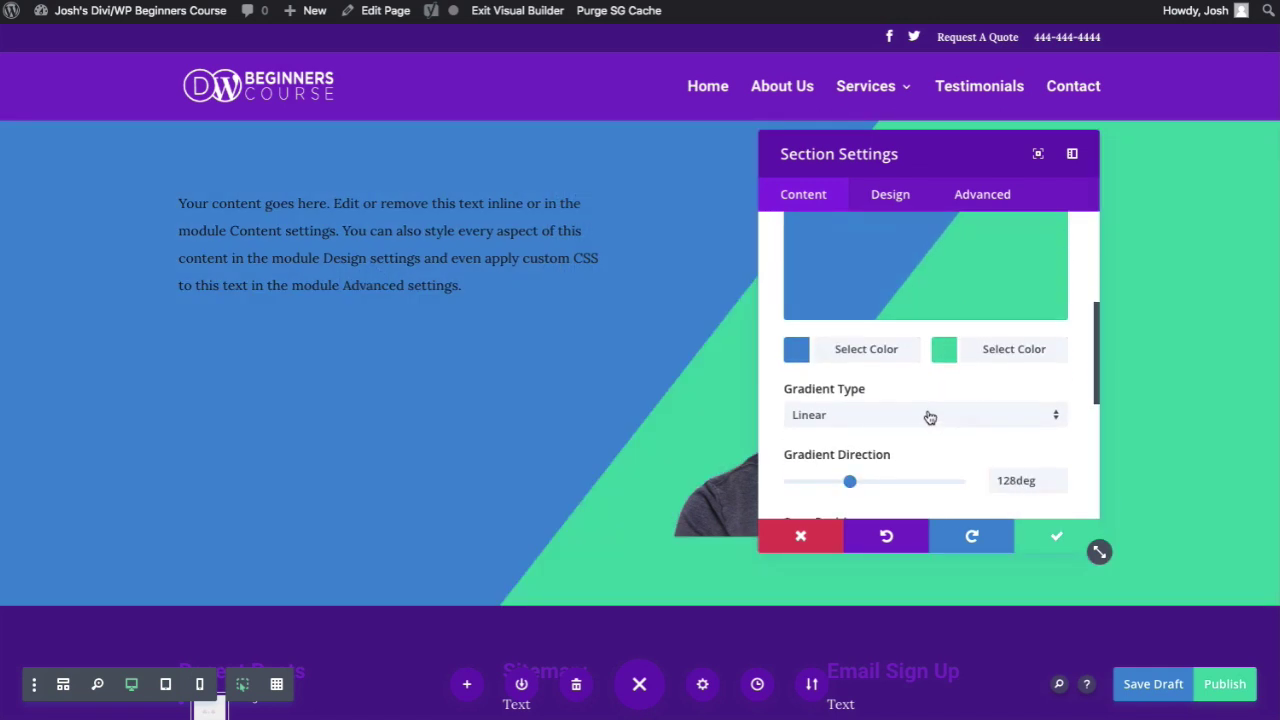
scroll(915, 422, up, 2)
click(798, 451)
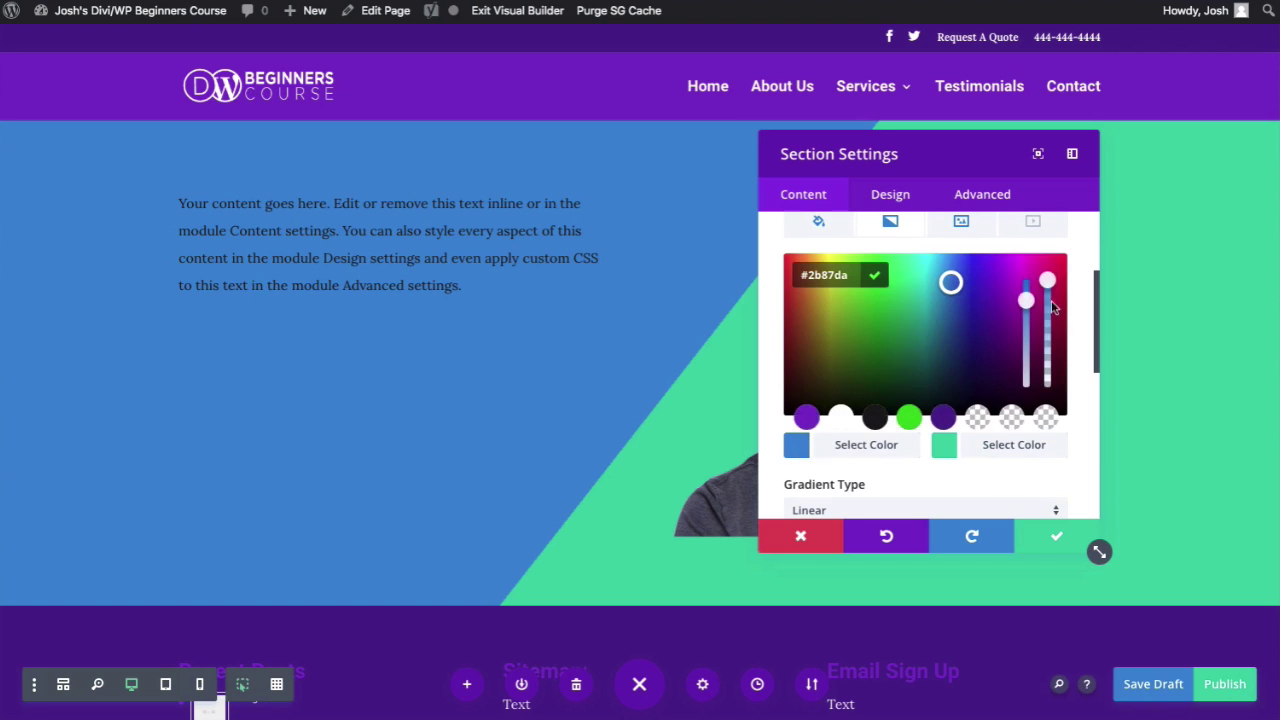
drag(1047, 284, 1047, 315)
click(944, 448)
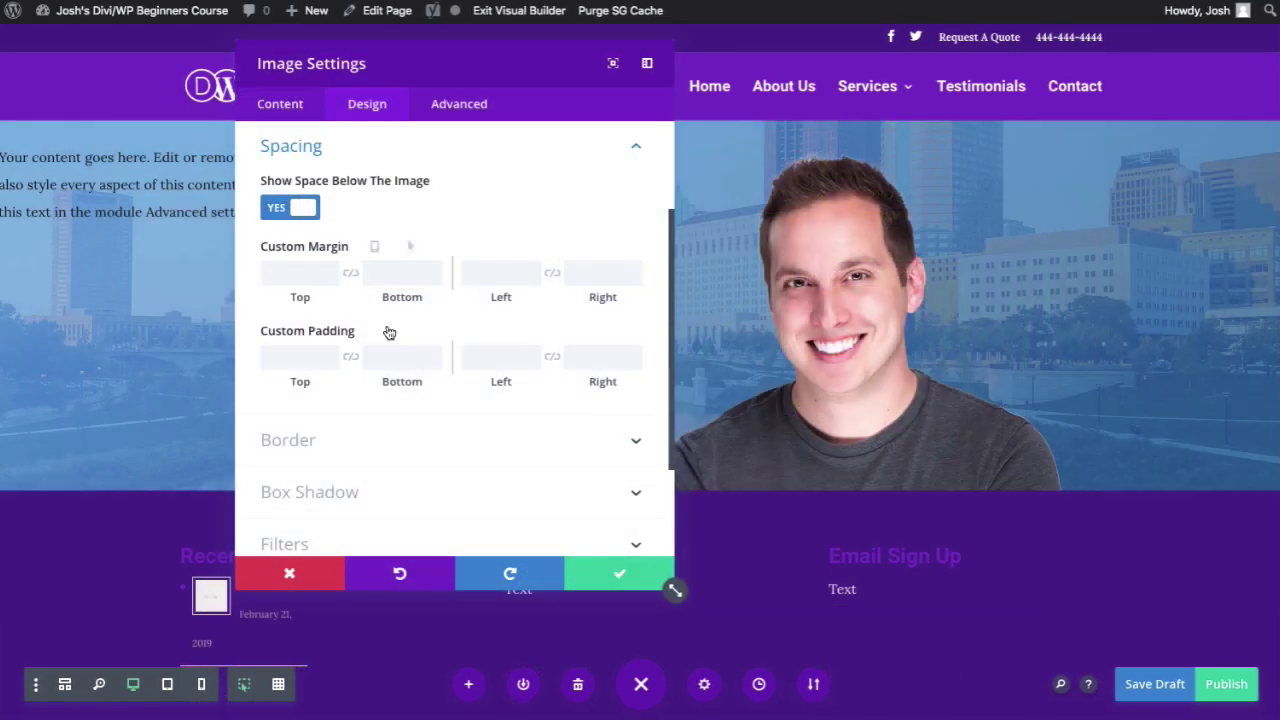
Try a -50px bottom margin on the image, move it into padding, reset padding, and save.
click(281, 268)
click(396, 271)
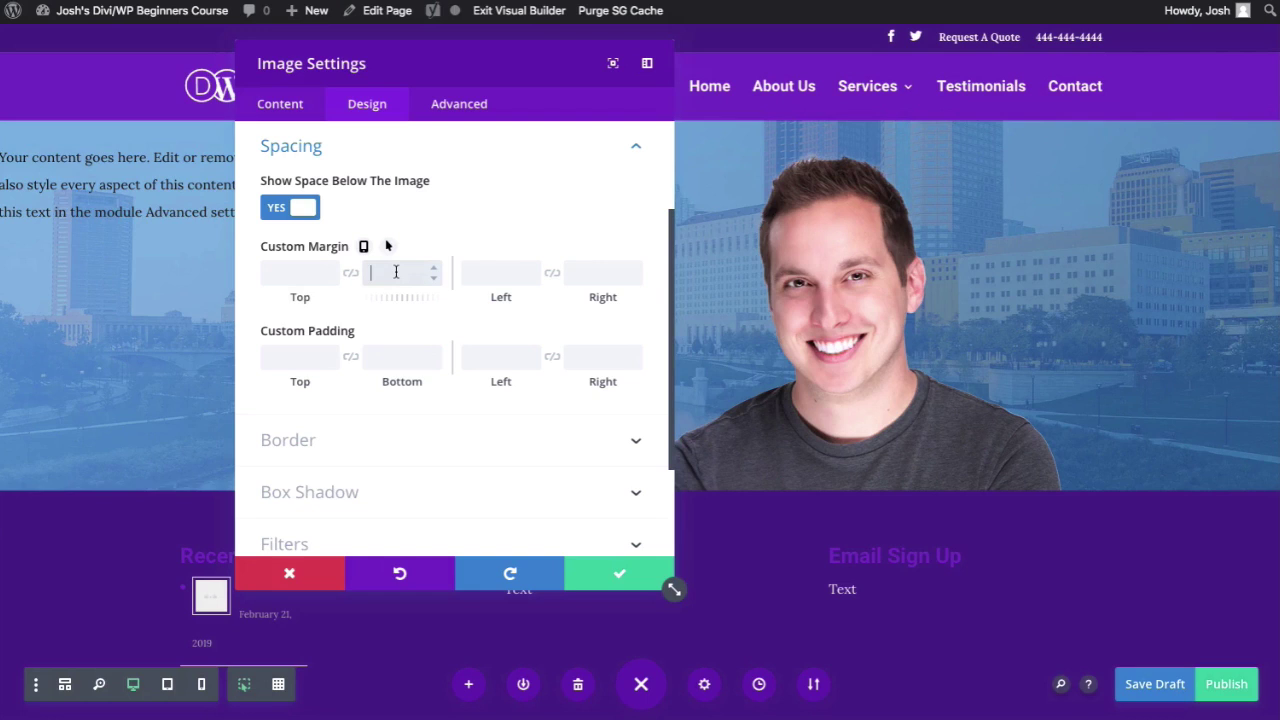
text(-50px)
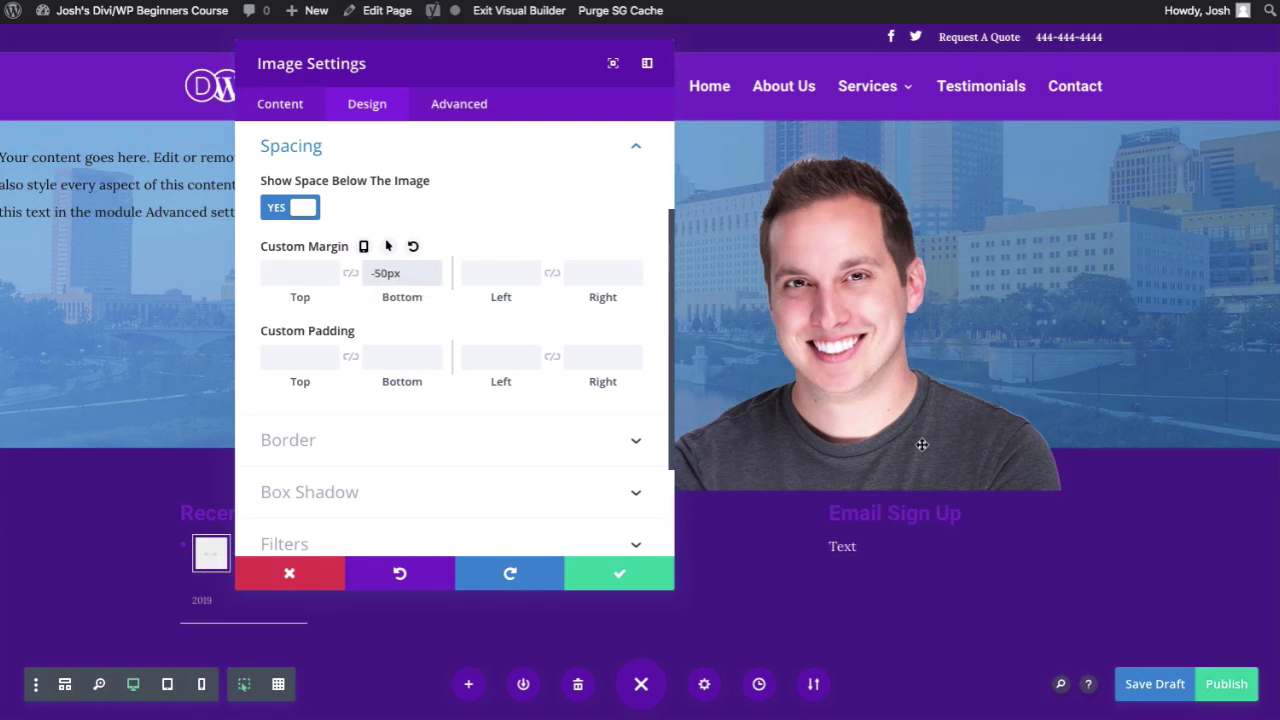
drag(463, 69, 301, 63)
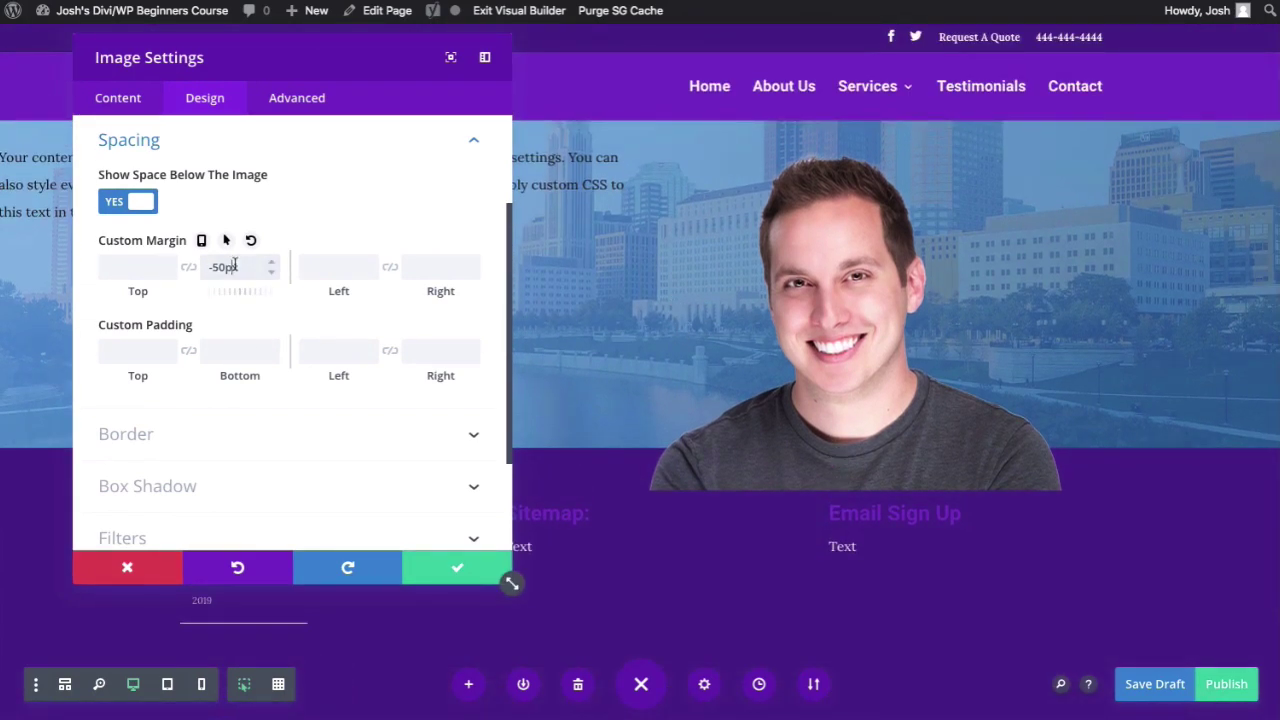
triple_click(234, 265)
key(ctrl+x)
click(240, 350)
key(ctrl+v)
click(262, 330)
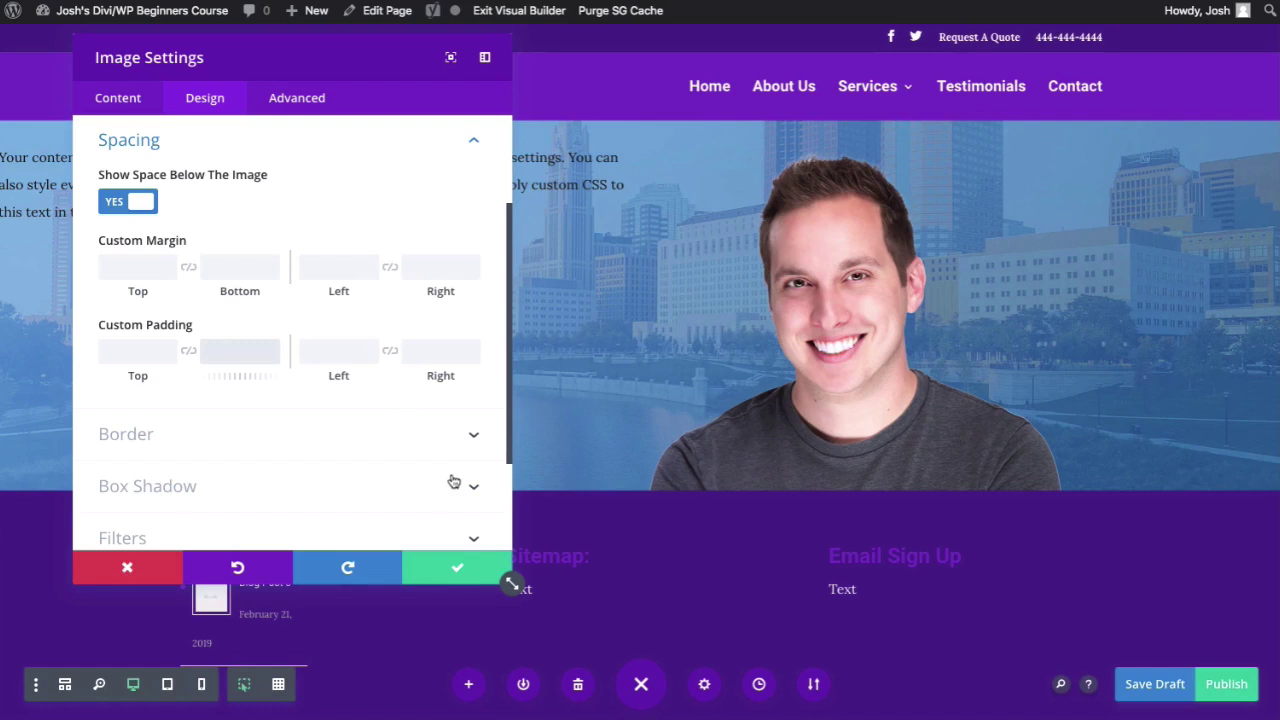
click(457, 567)
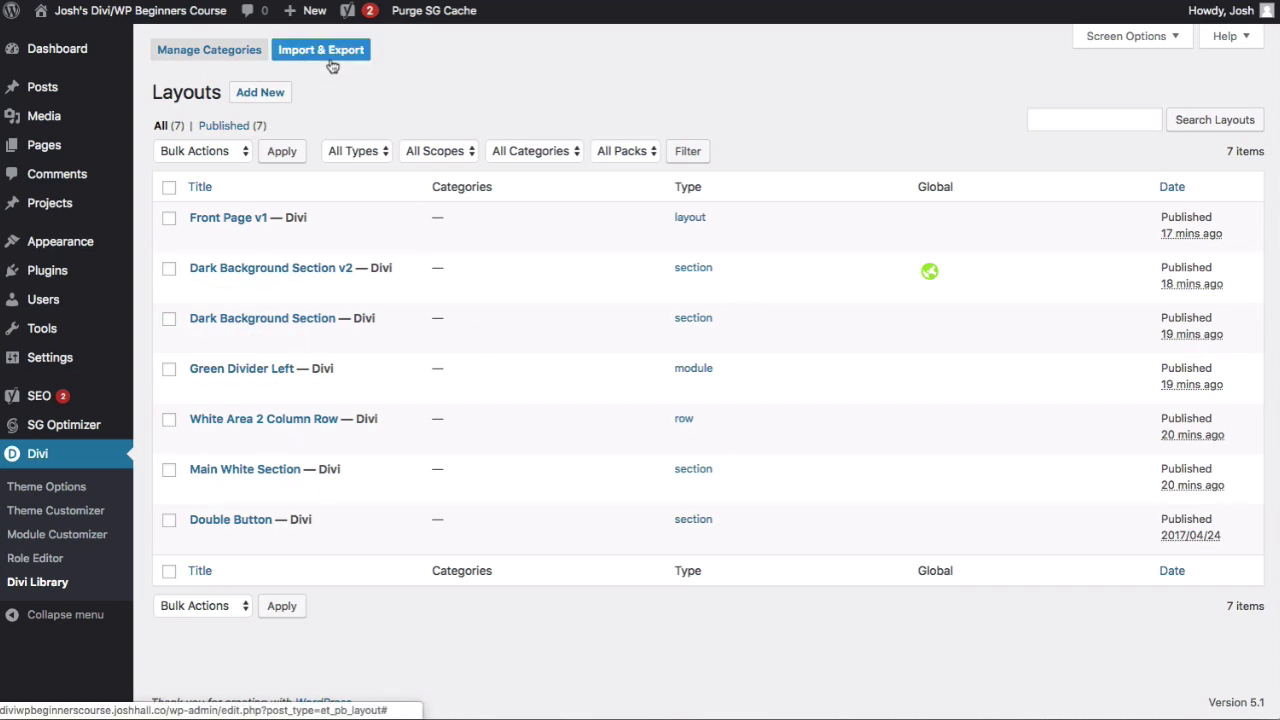
Select Dark Background Section v2 and Dark Background Section, then limit export to only selected items.
click(171, 270)
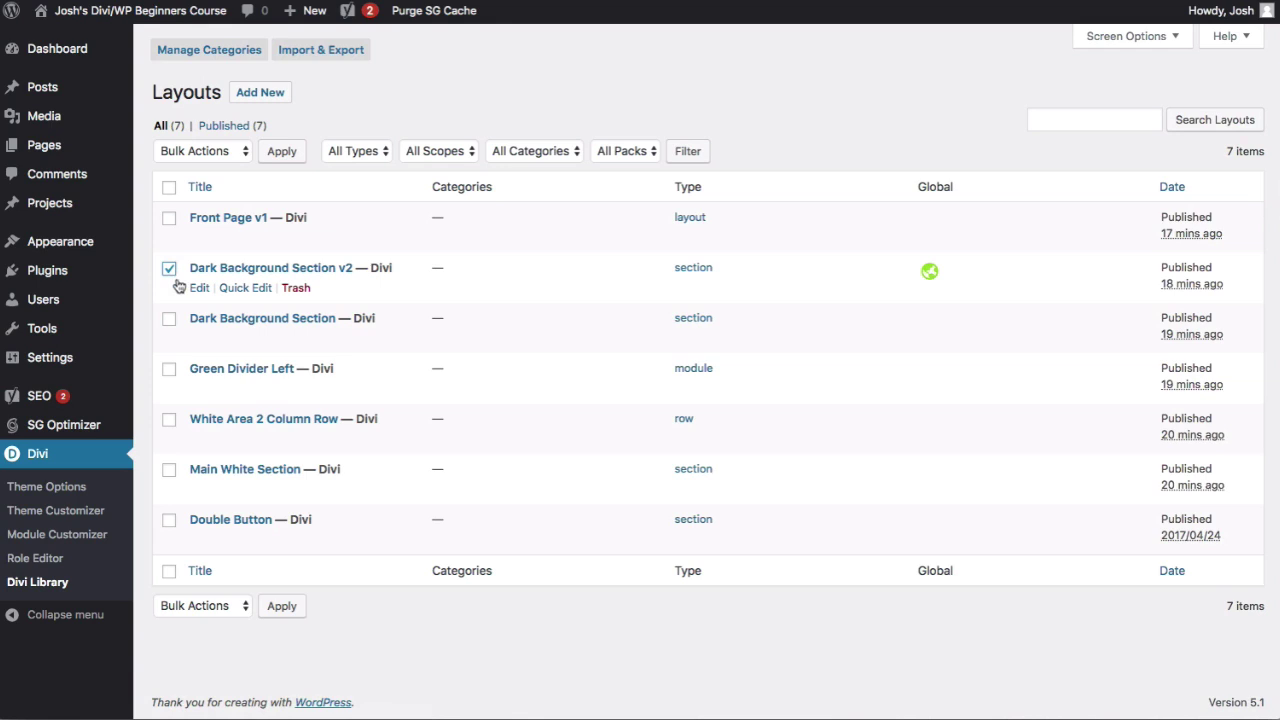
click(169, 318)
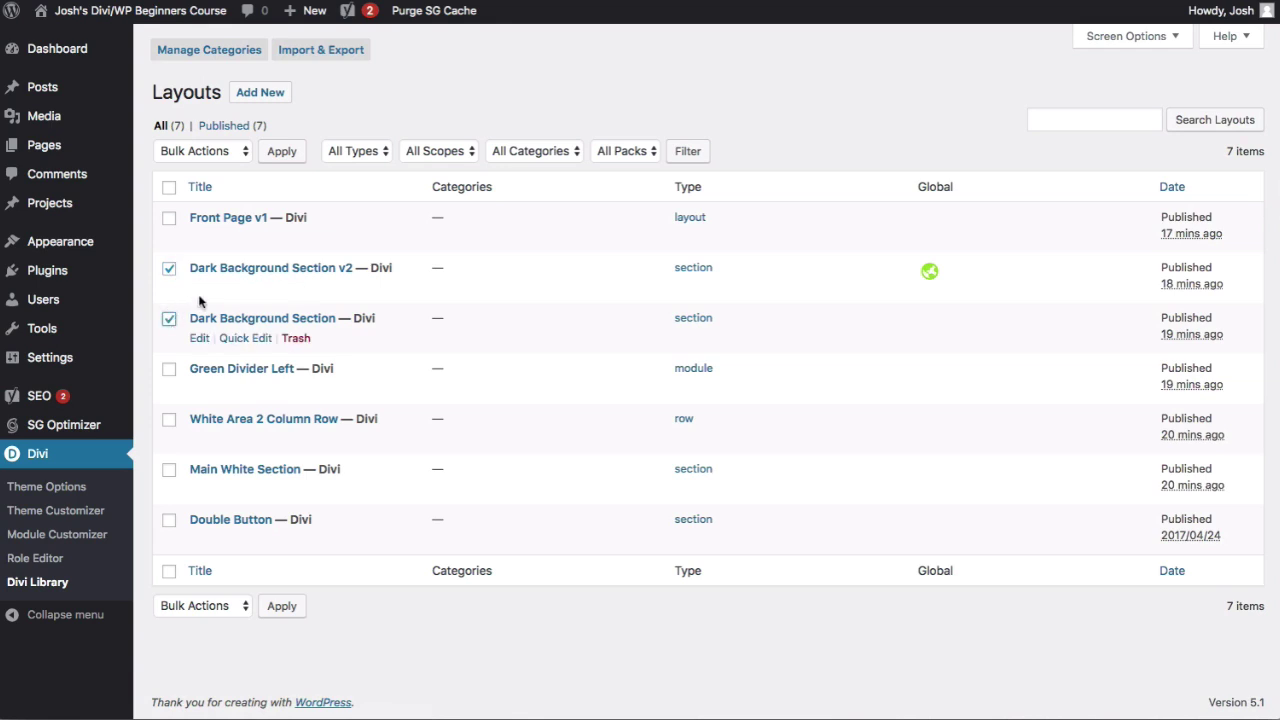
click(333, 50)
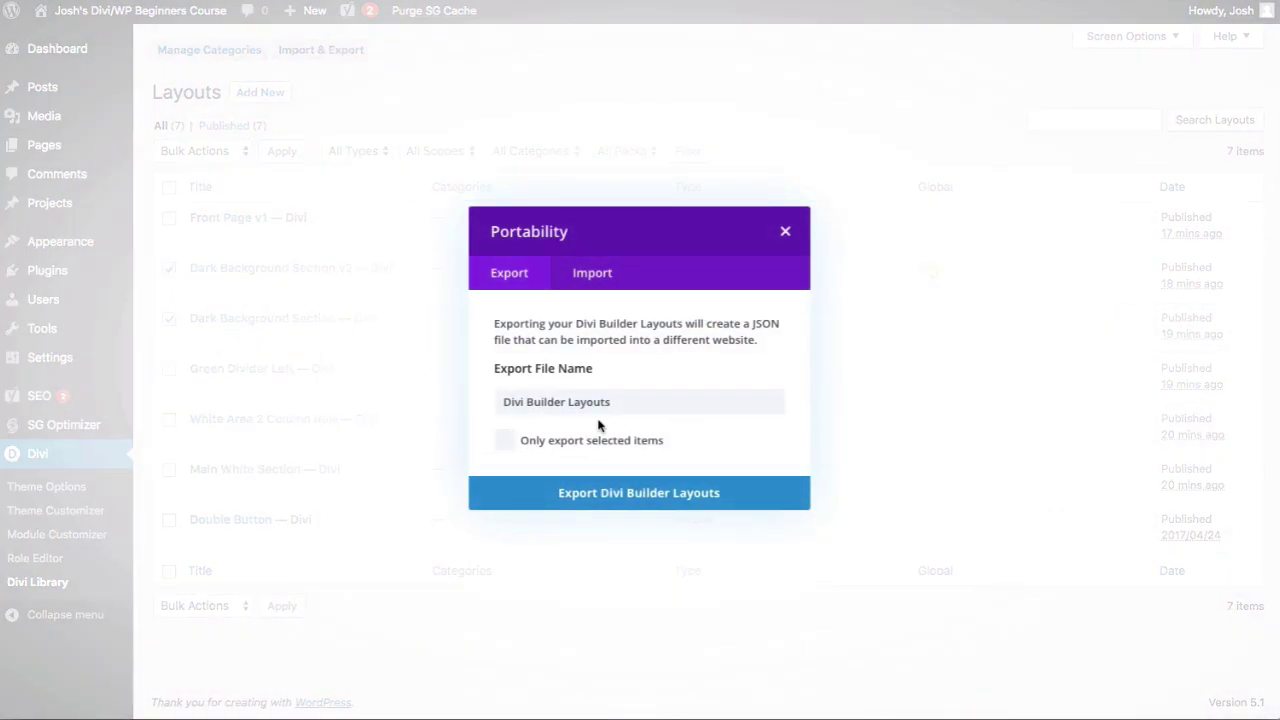
click(541, 446)
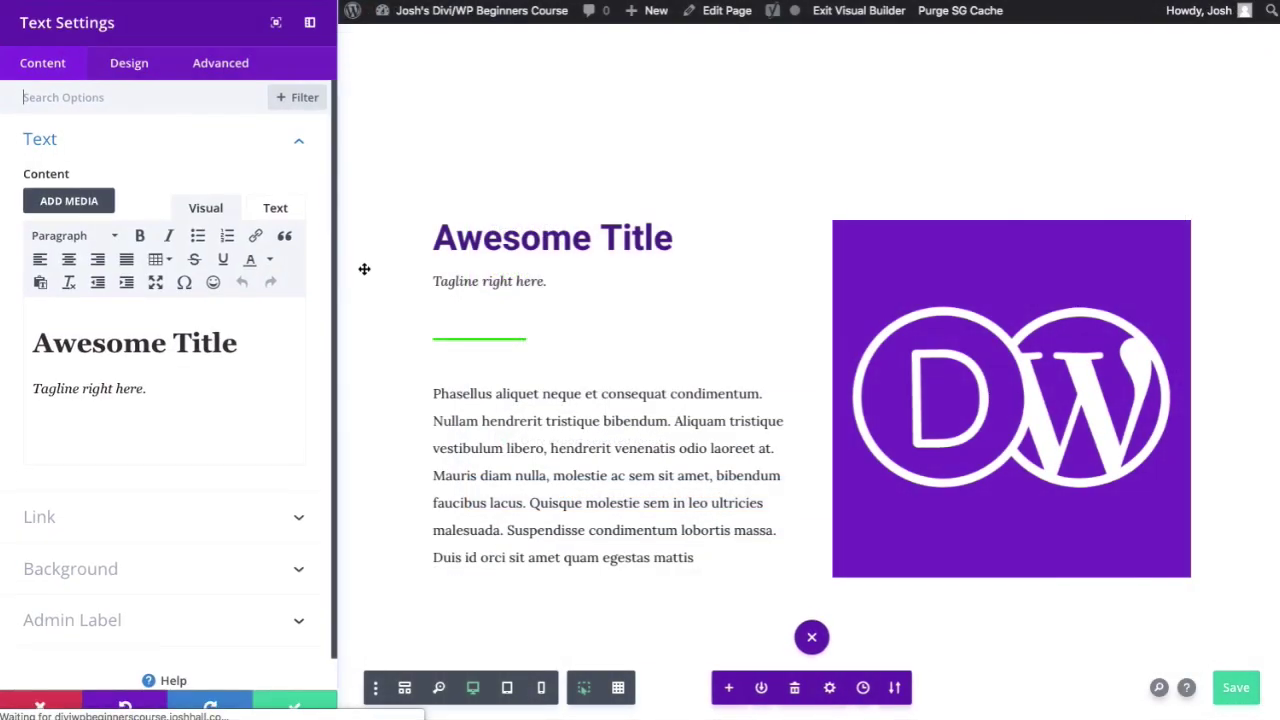
Select the Awesome Title heading and open the Text module's Heading Text design options.
click(137, 360)
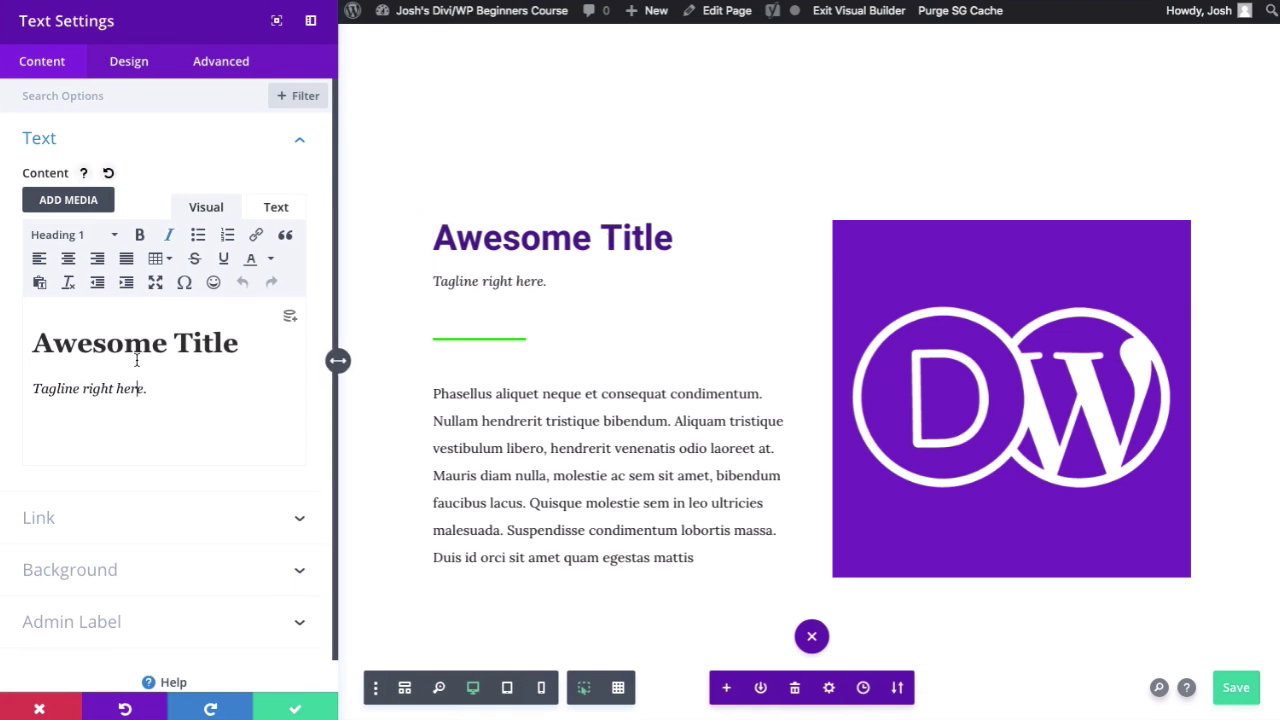
triple_click(189, 336)
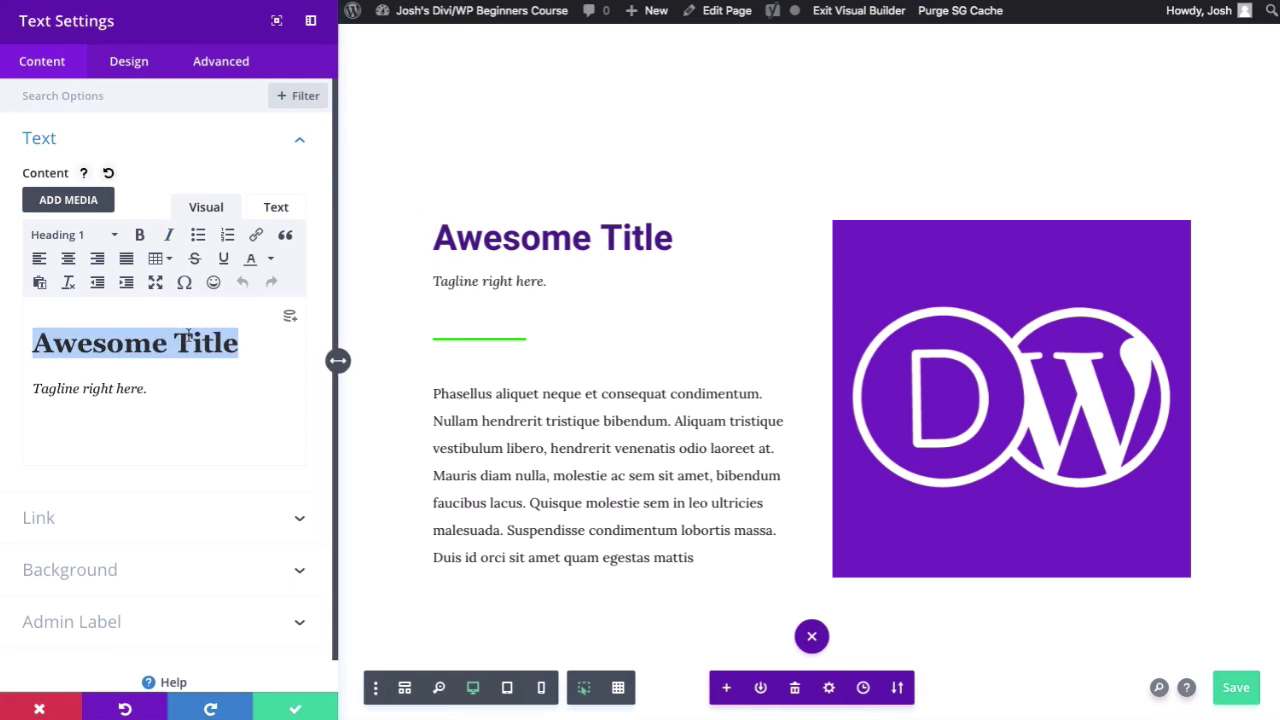
click(143, 71)
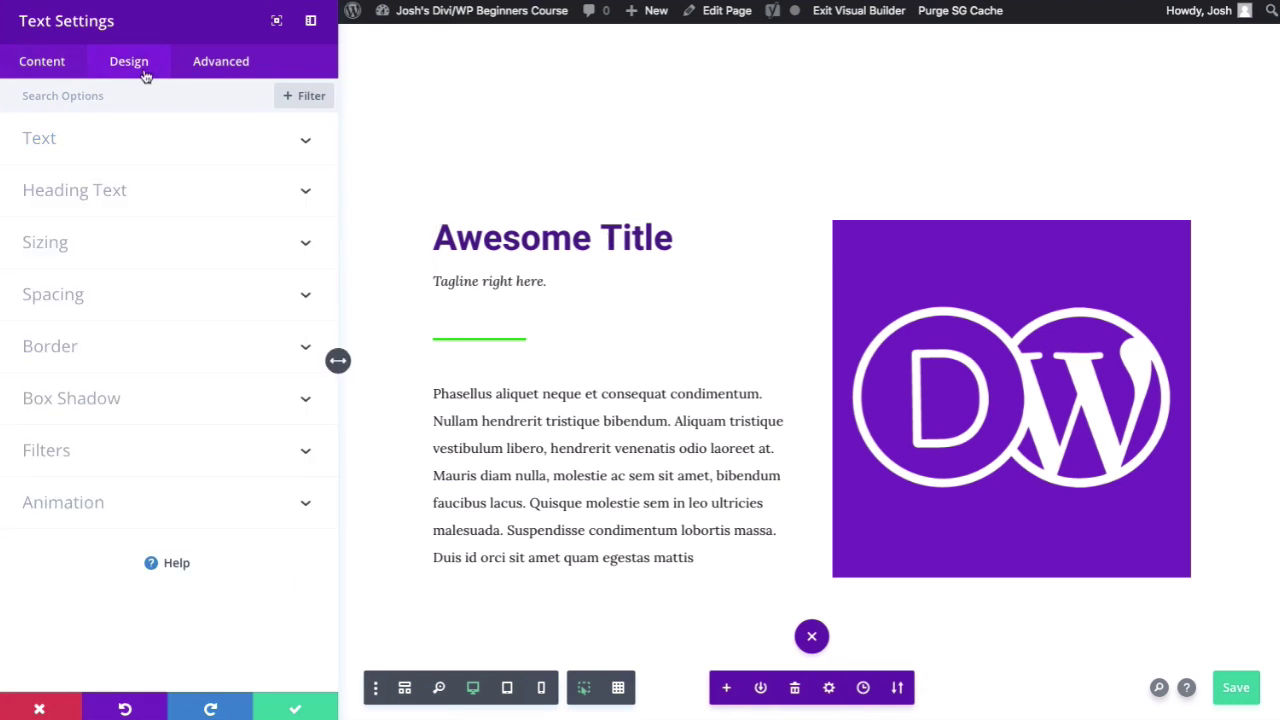
click(242, 199)
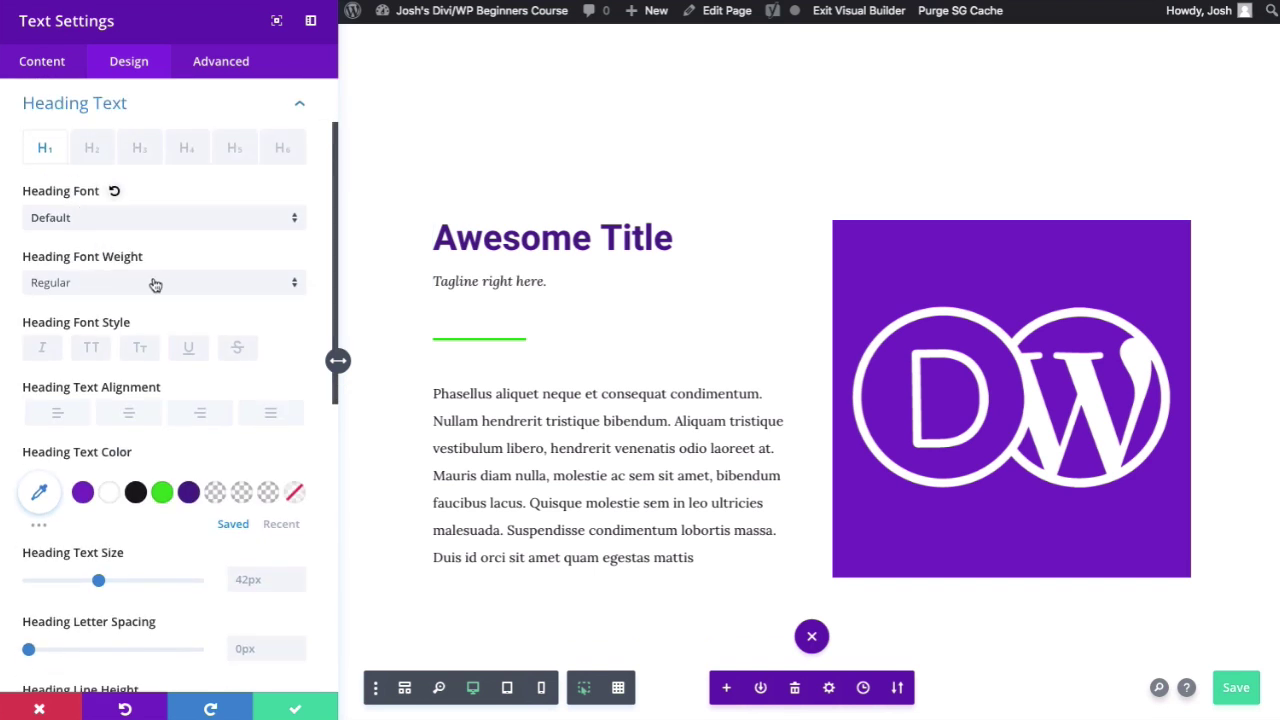
scroll(155, 285, down, 1)
scroll(211, 278, down, 1)
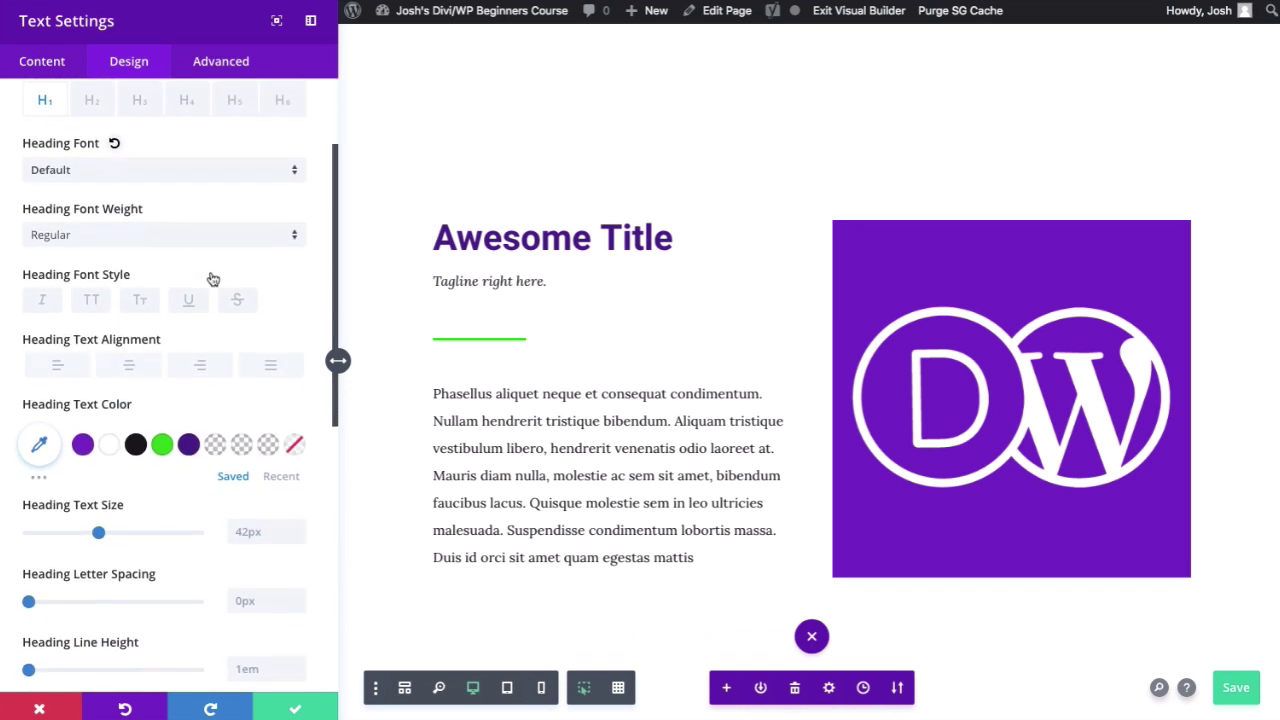
scroll(213, 272, down, 2)
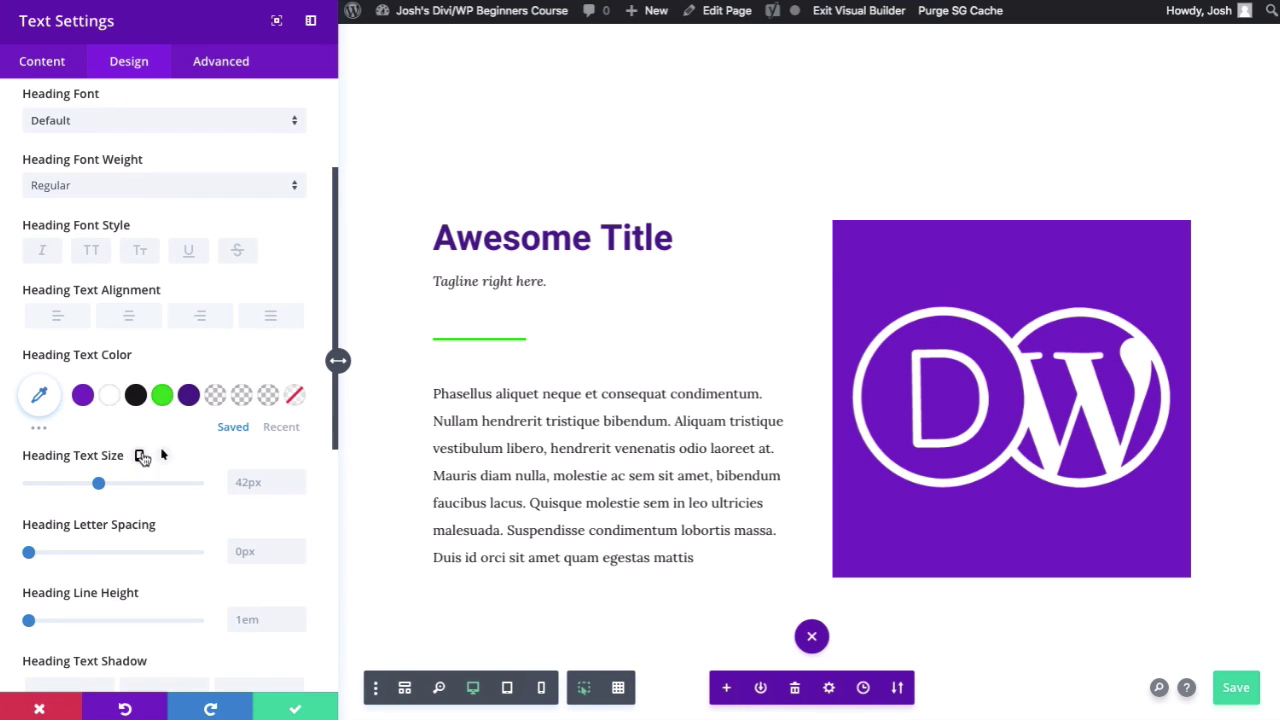
Enable responsive heading size and set the phone size to 79px, leaving tablet and desktop at 42px.
click(141, 456)
click(172, 490)
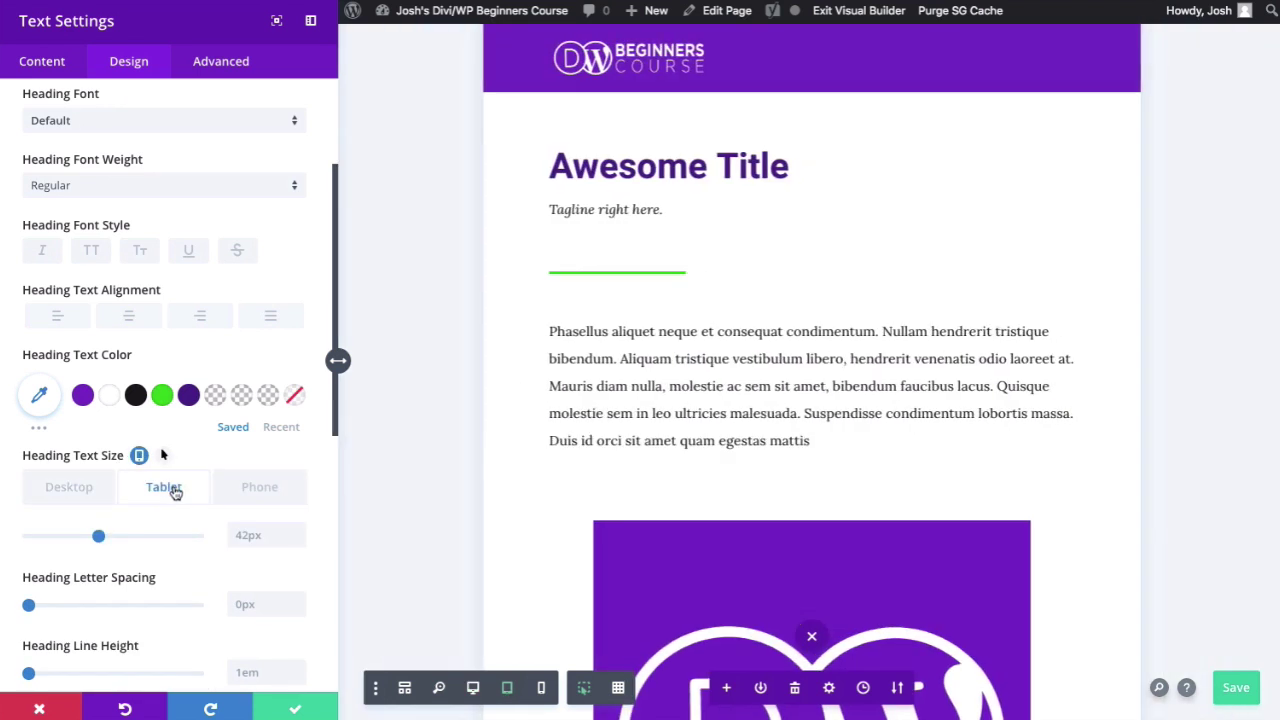
click(266, 490)
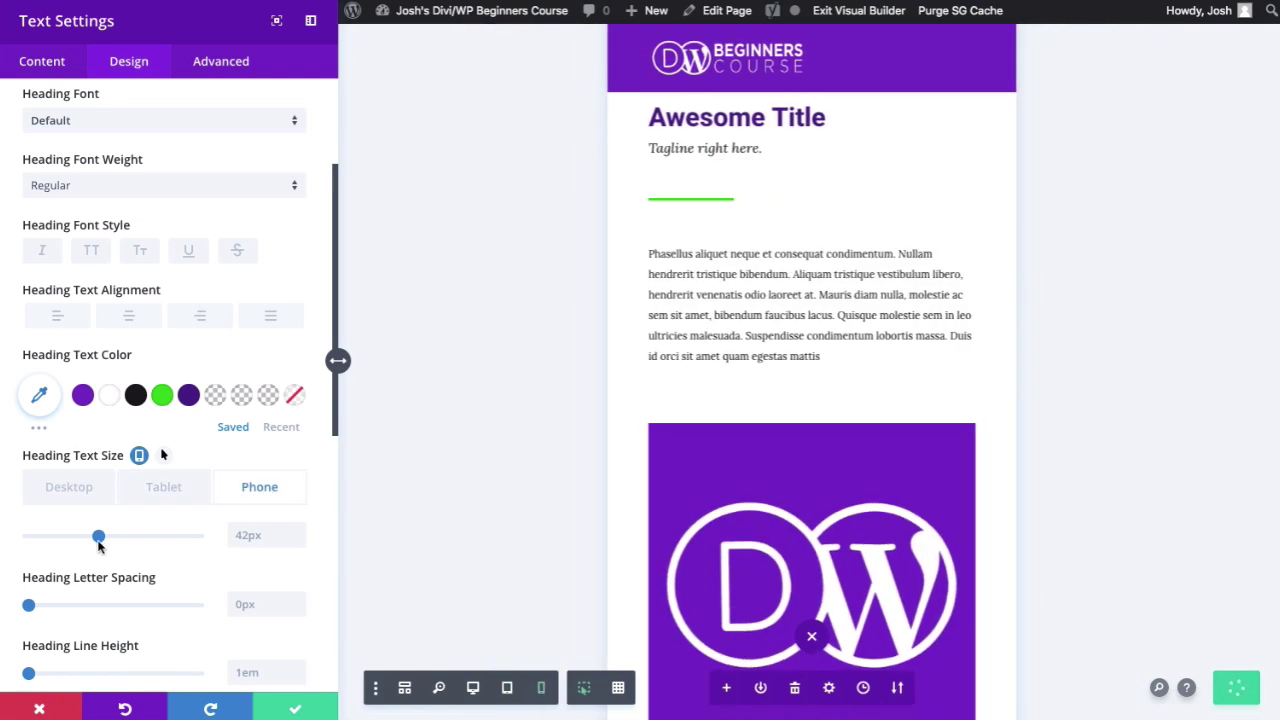
drag(98, 540, 162, 537)
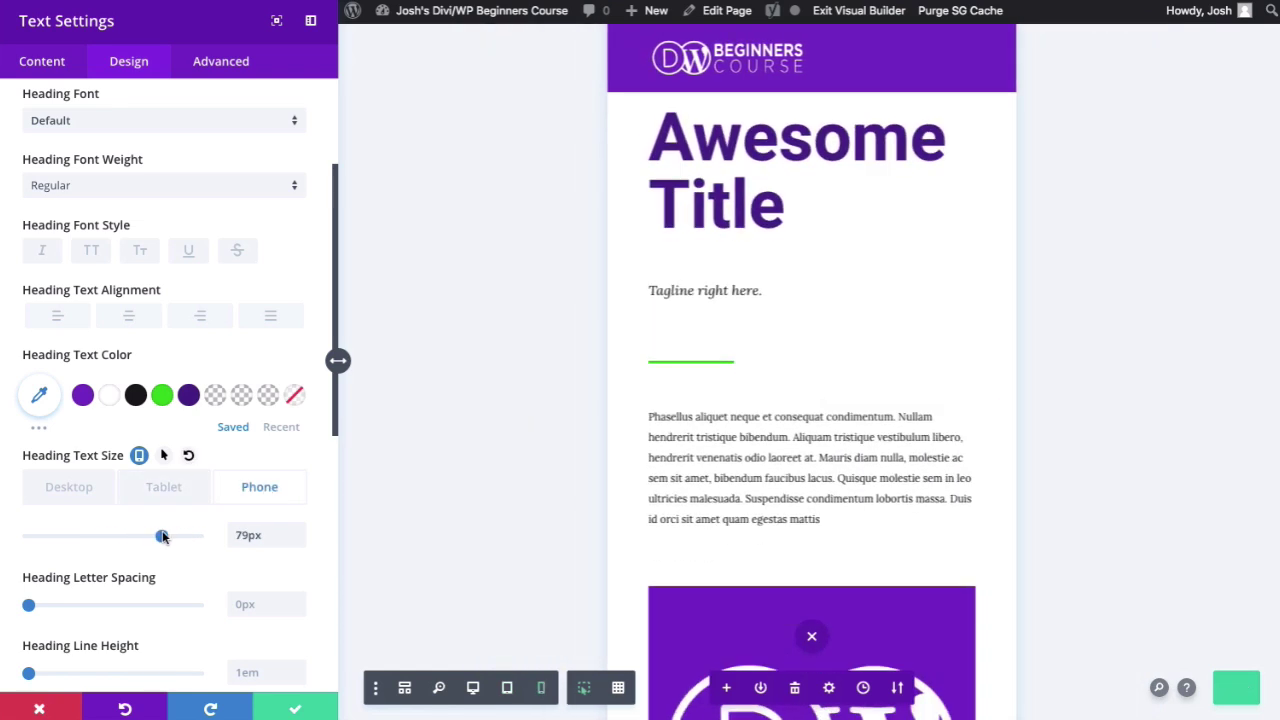
click(158, 492)
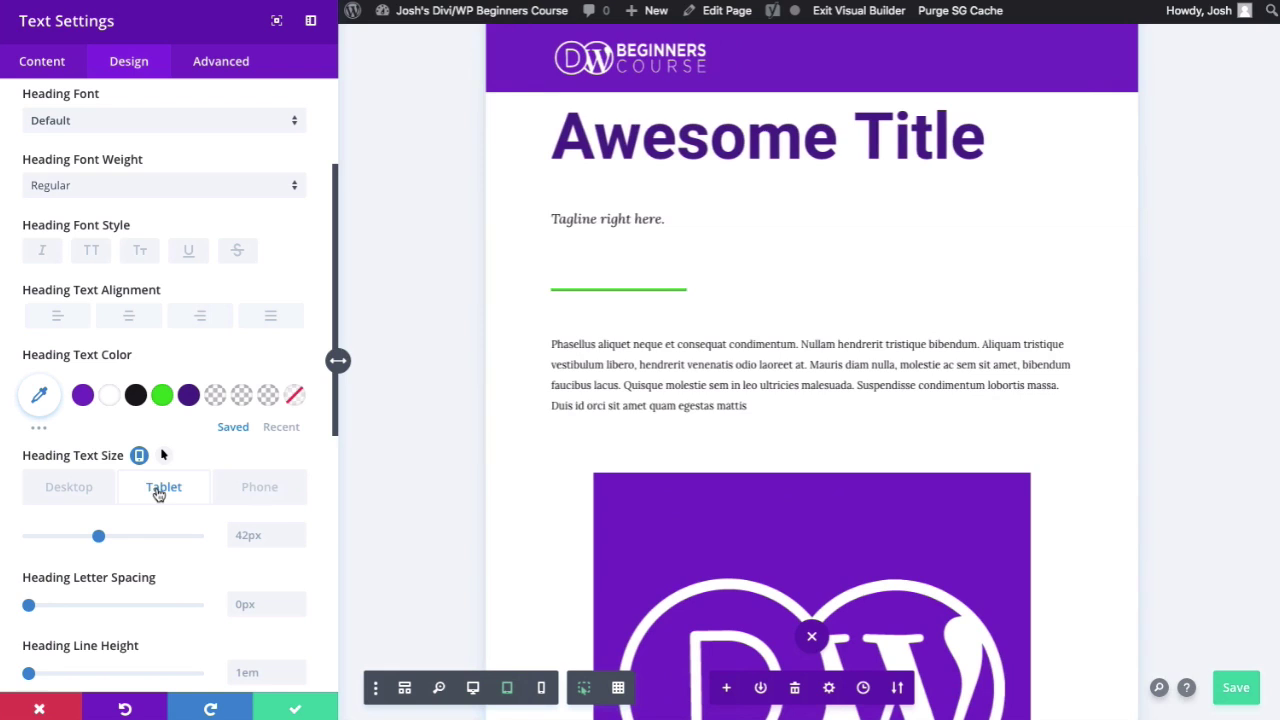
click(70, 490)
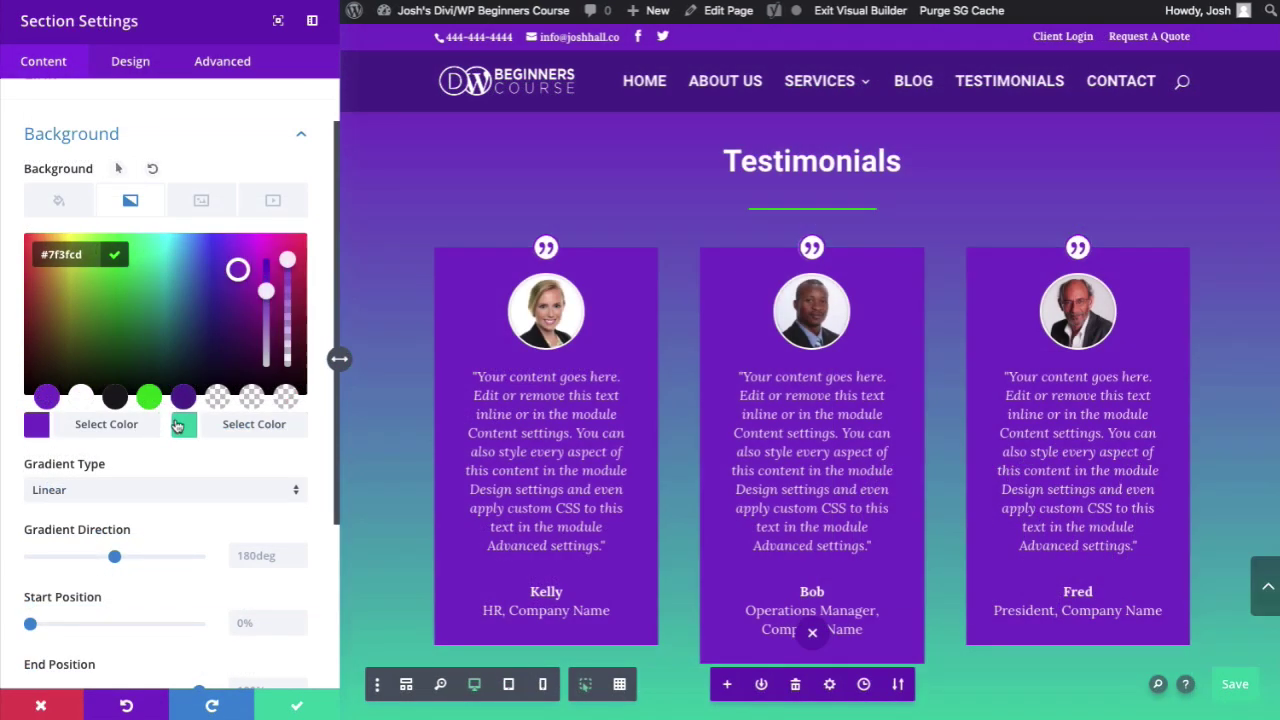
Make the gradient's second colour dark purple #512d93, Start Position 35%, and End Position lower.
click(183, 397)
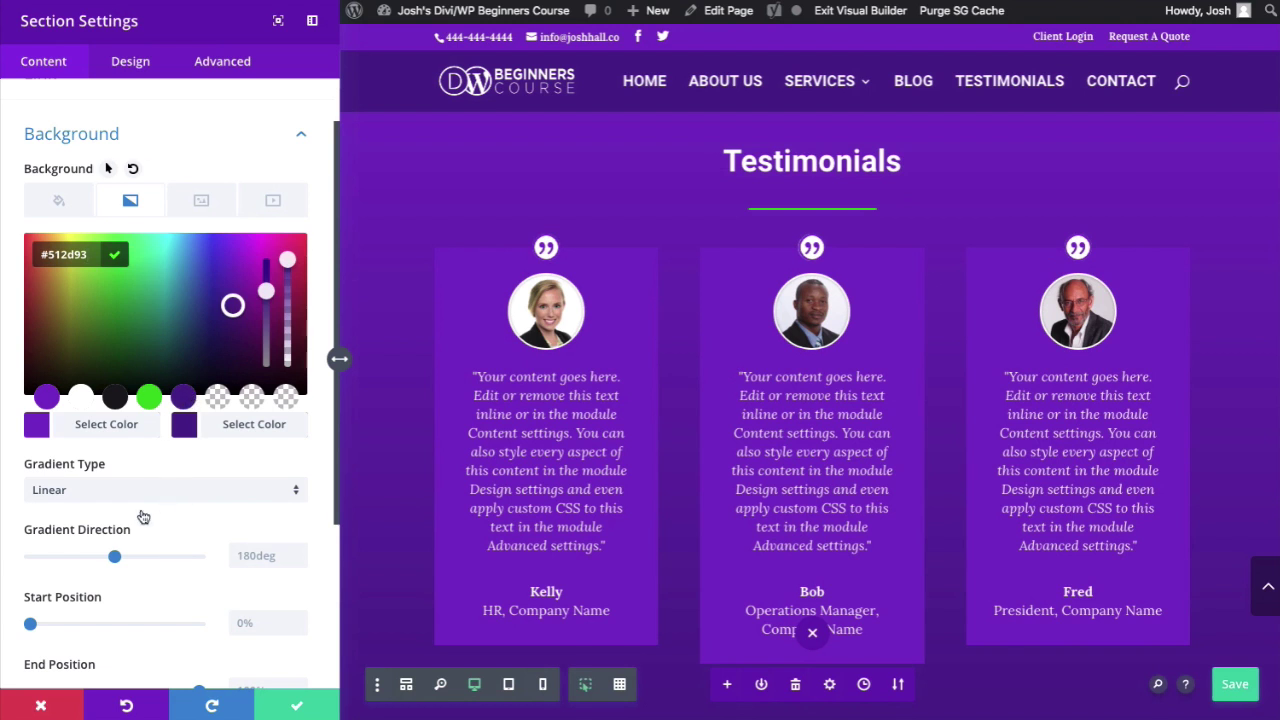
drag(31, 625, 89, 623)
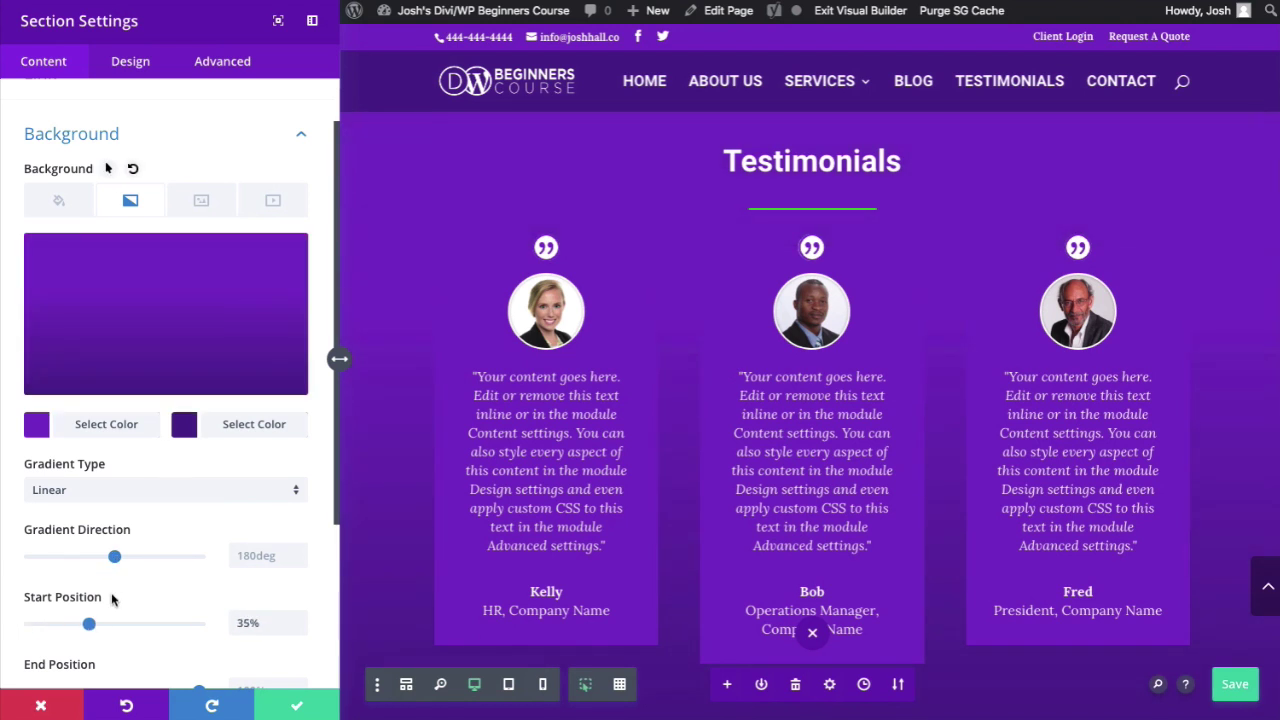
scroll(100, 600, down, 1)
drag(198, 648, 153, 649)
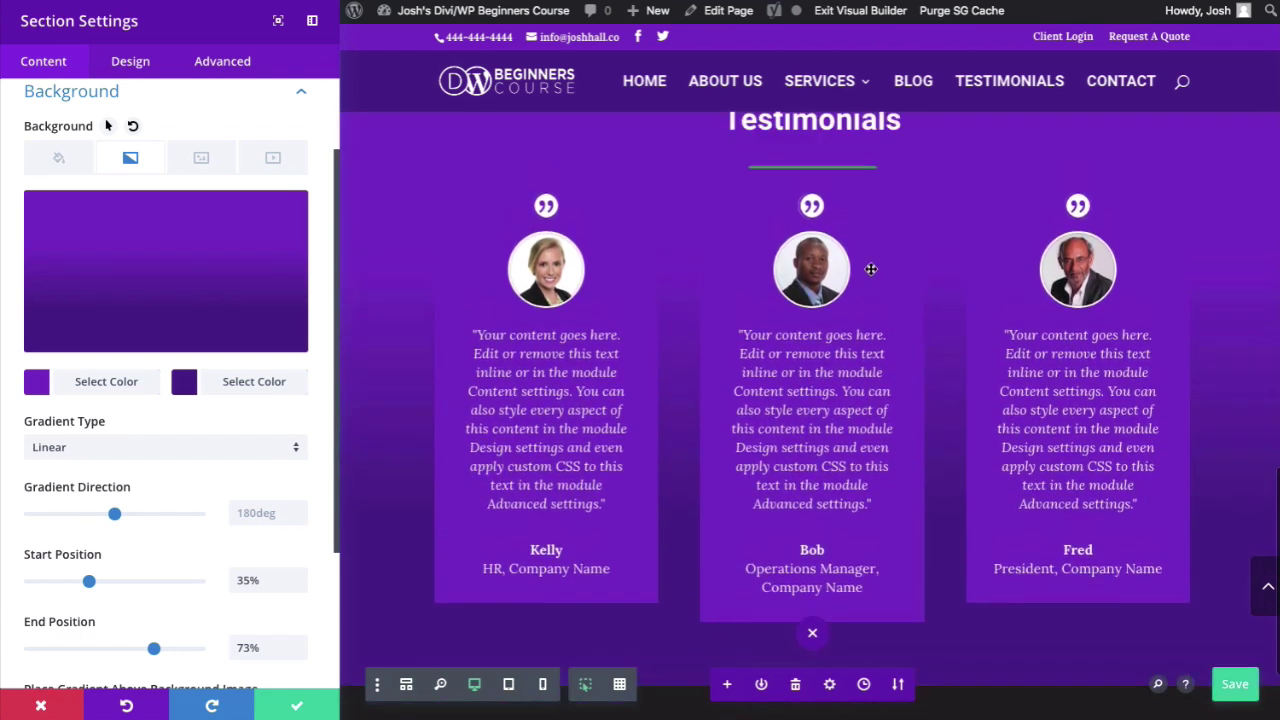
scroll(192, 458, up, 2)
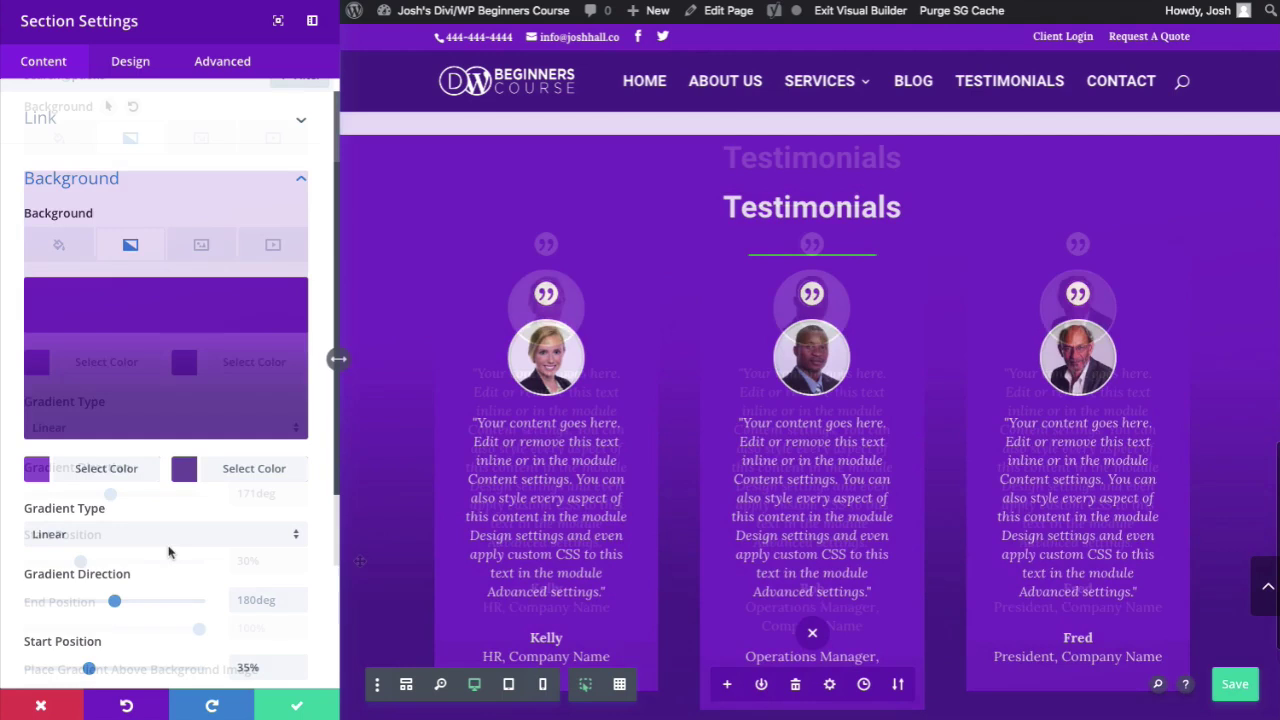
Close the section settings, keeping the changes, and review the updated Testimonials section.
key(Escape)
scroll(645, 165, up, 2)
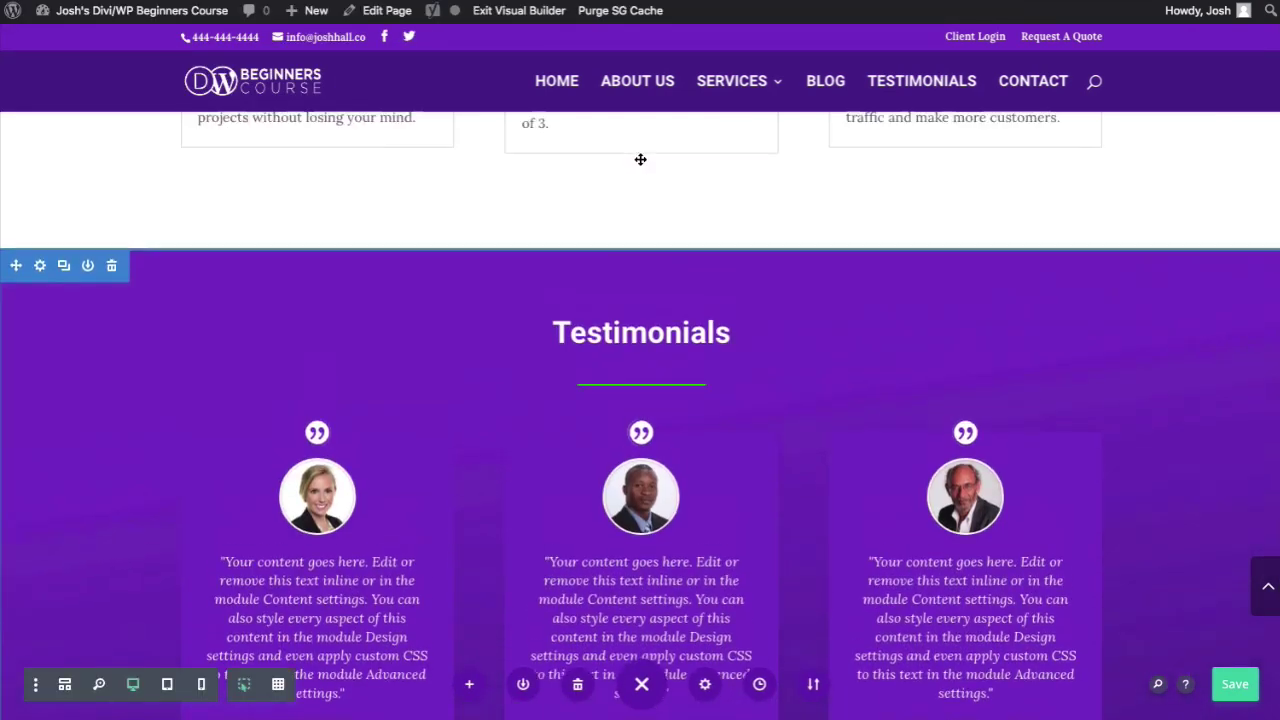
scroll(670, 175, down, 3)
scroll(640, 240, up, 2)
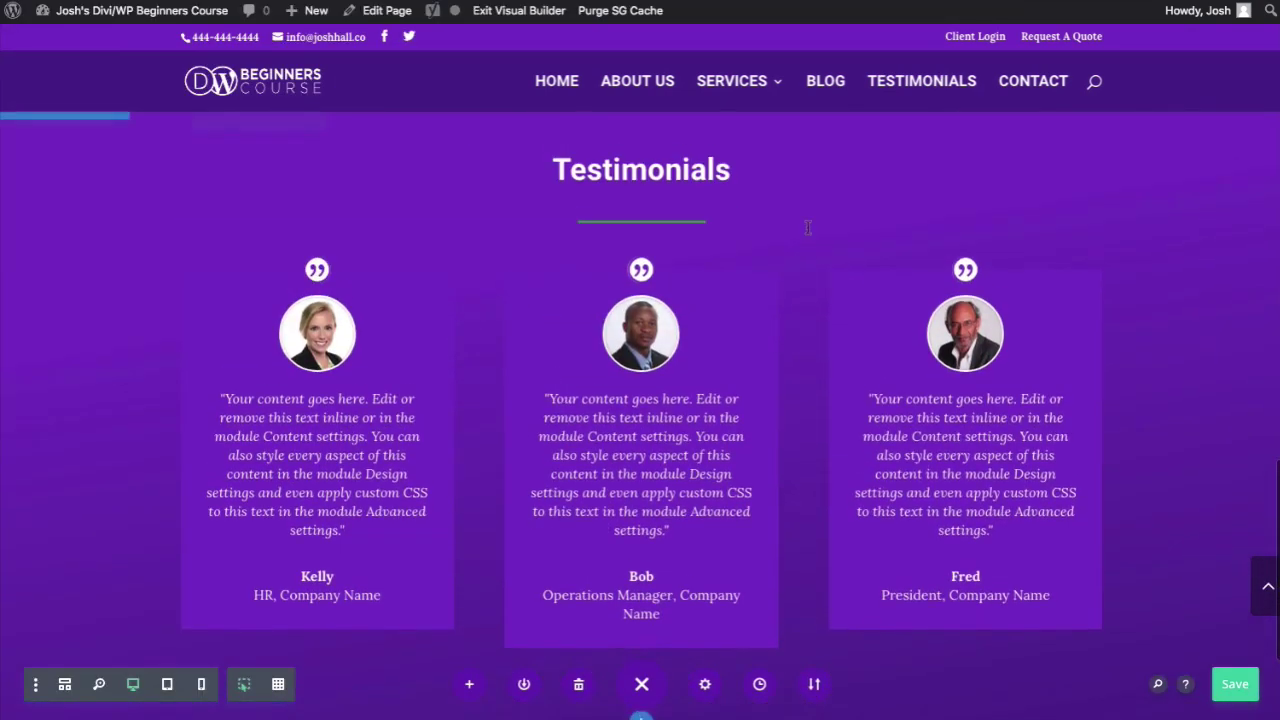
scroll(766, 177, down, 3)
scroll(837, 321, up, 3)
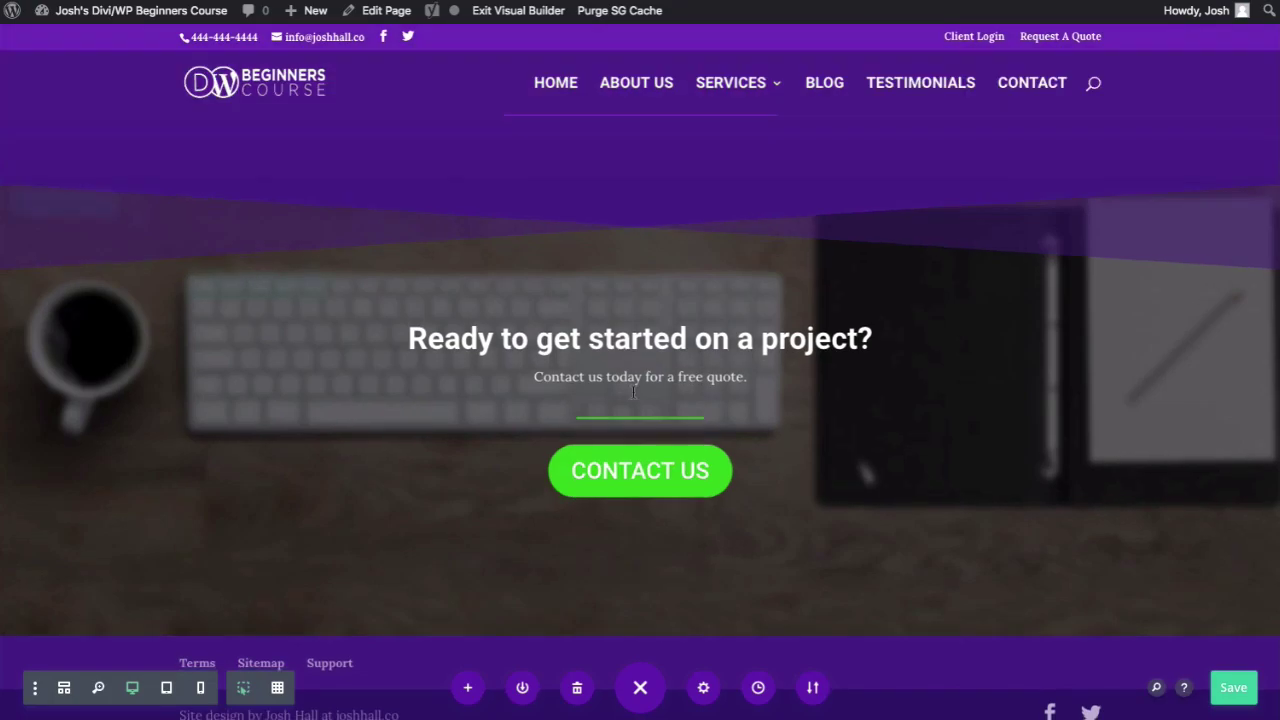
Switch to phone-width preview and scroll down to the single-column Testimonials quote cards.
click(200, 687)
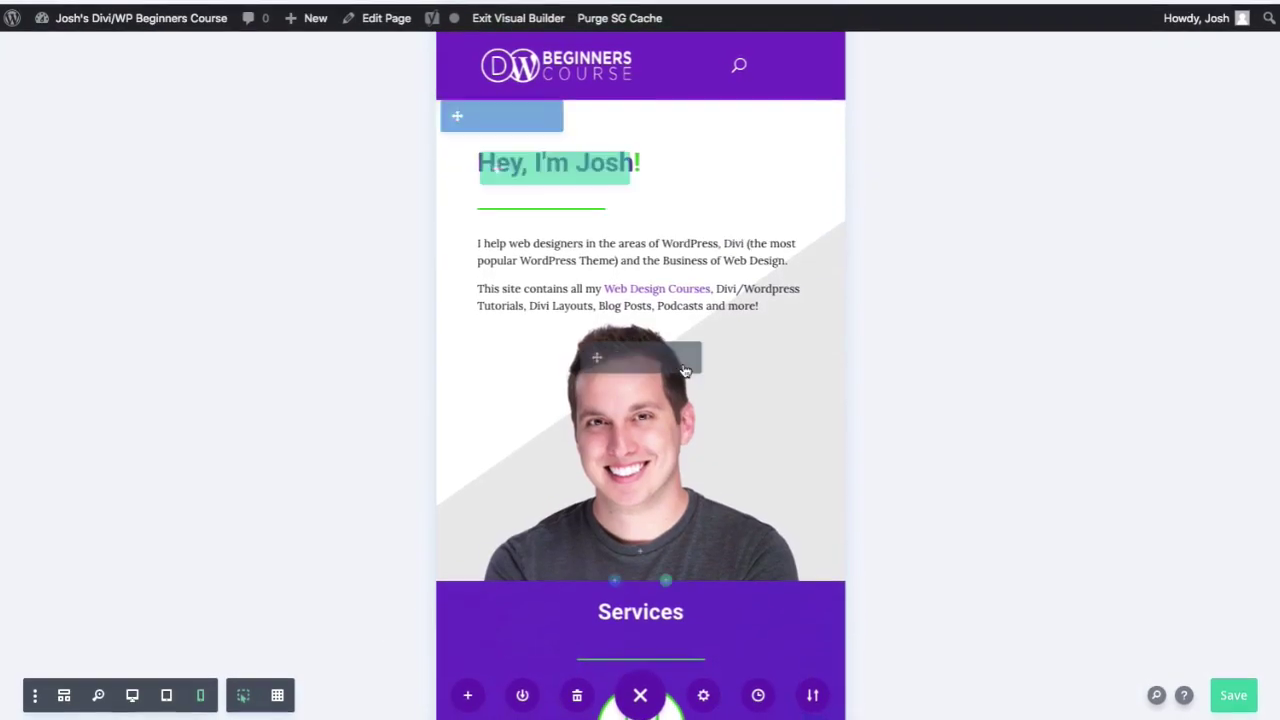
scroll(683, 365, down, 8)
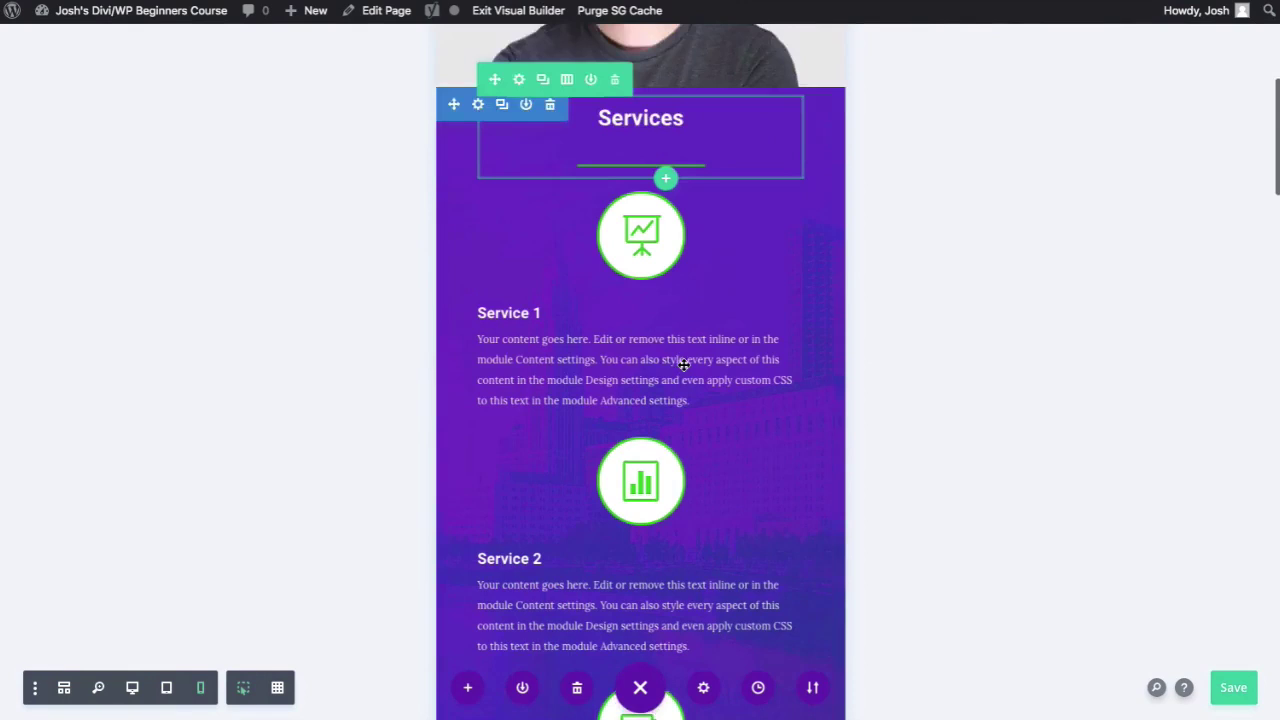
scroll(683, 365, down, 8)
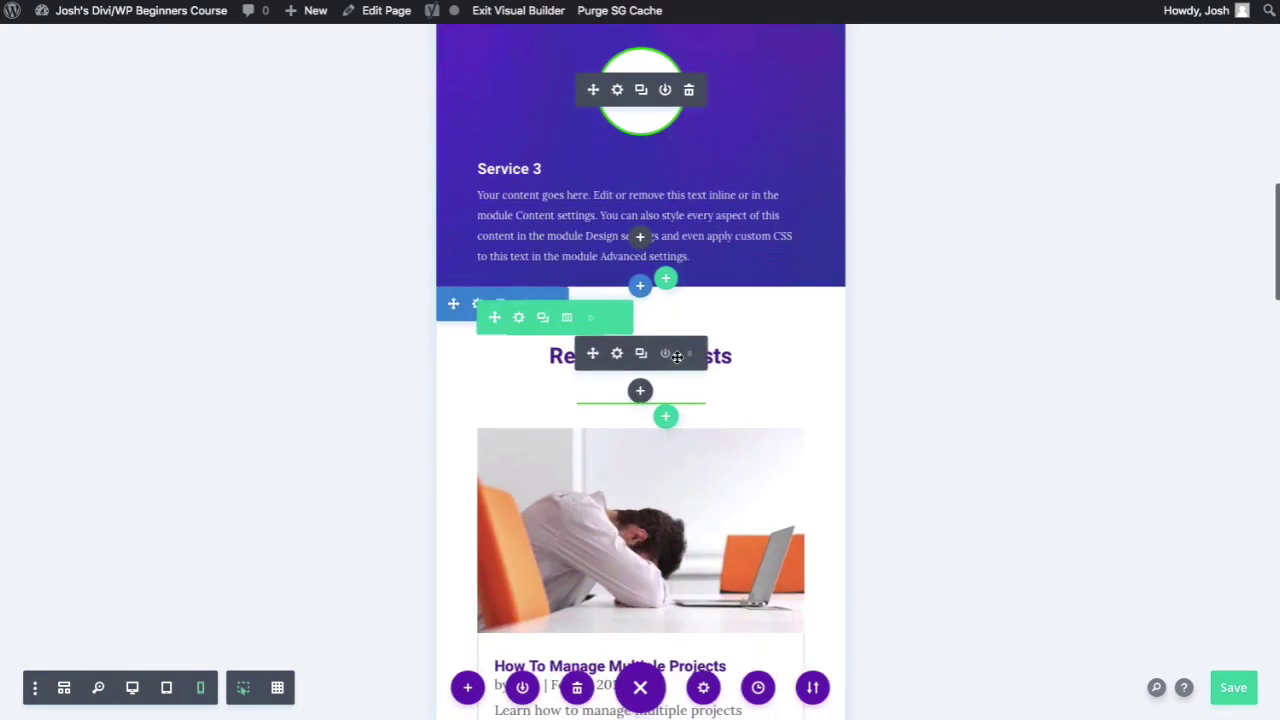
scroll(670, 353, up, 3)
scroll(672, 350, down, 4)
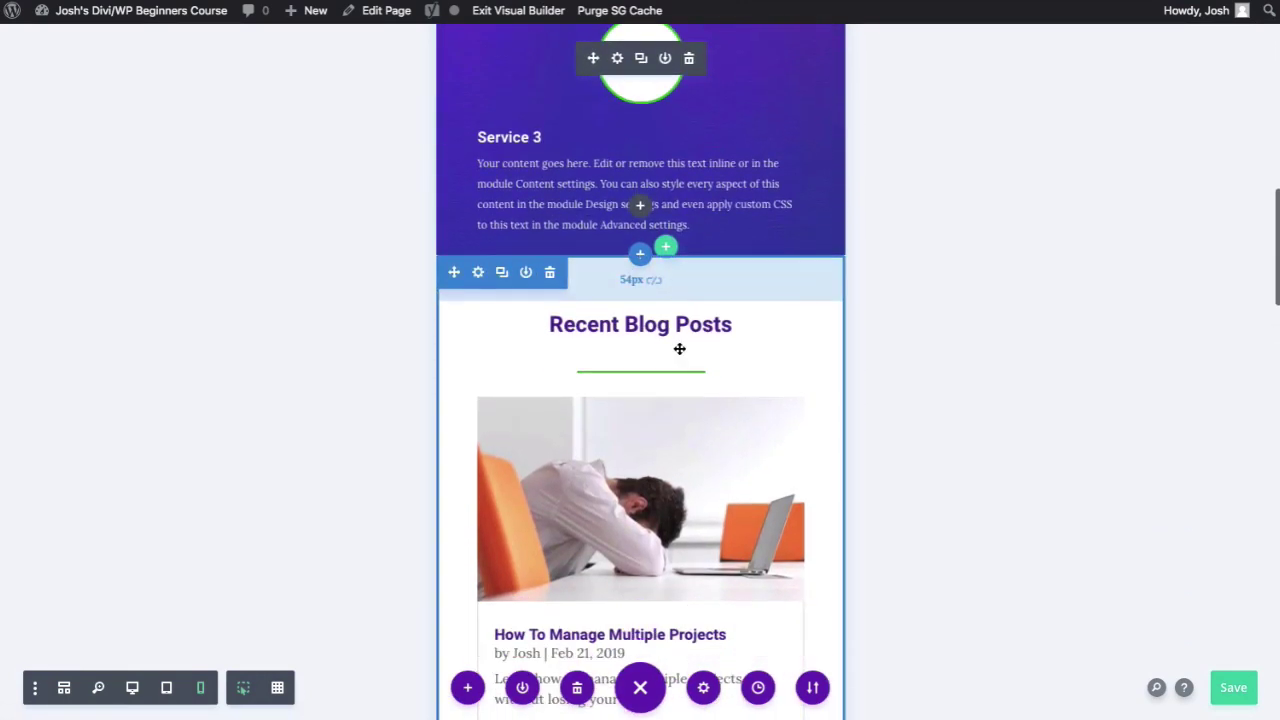
scroll(674, 345, down, 10)
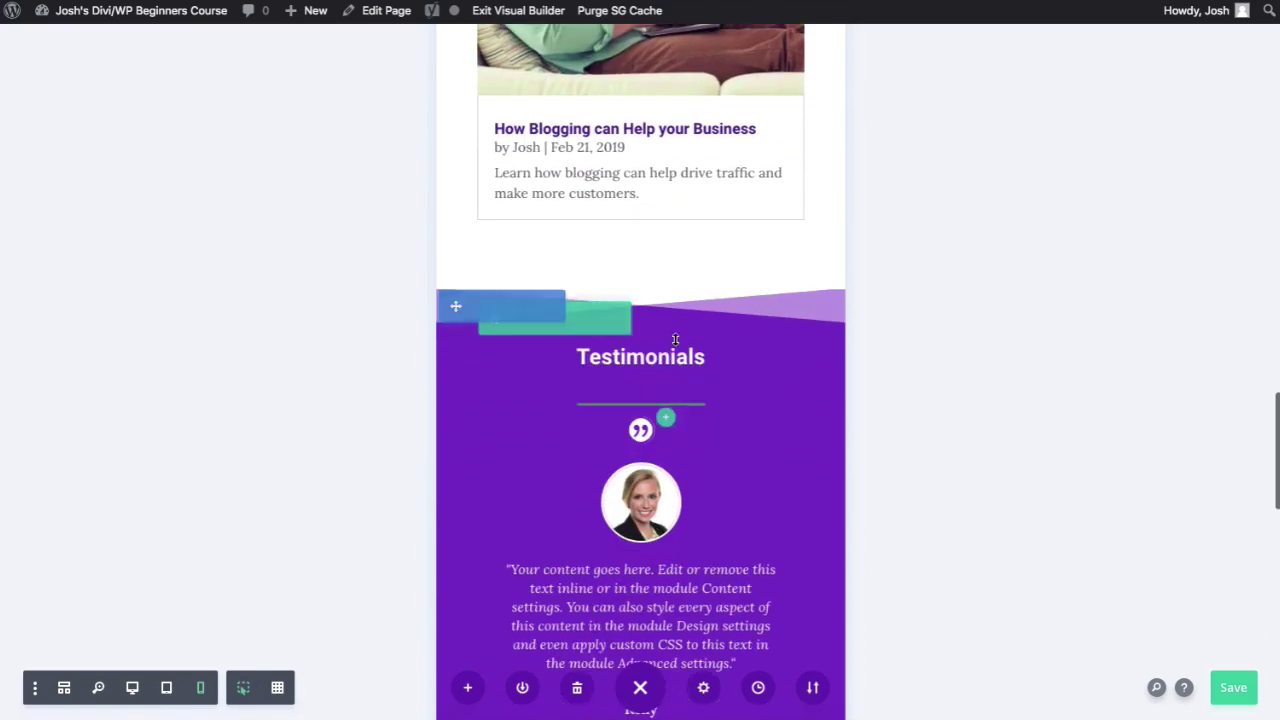
scroll(673, 339, down, 10)
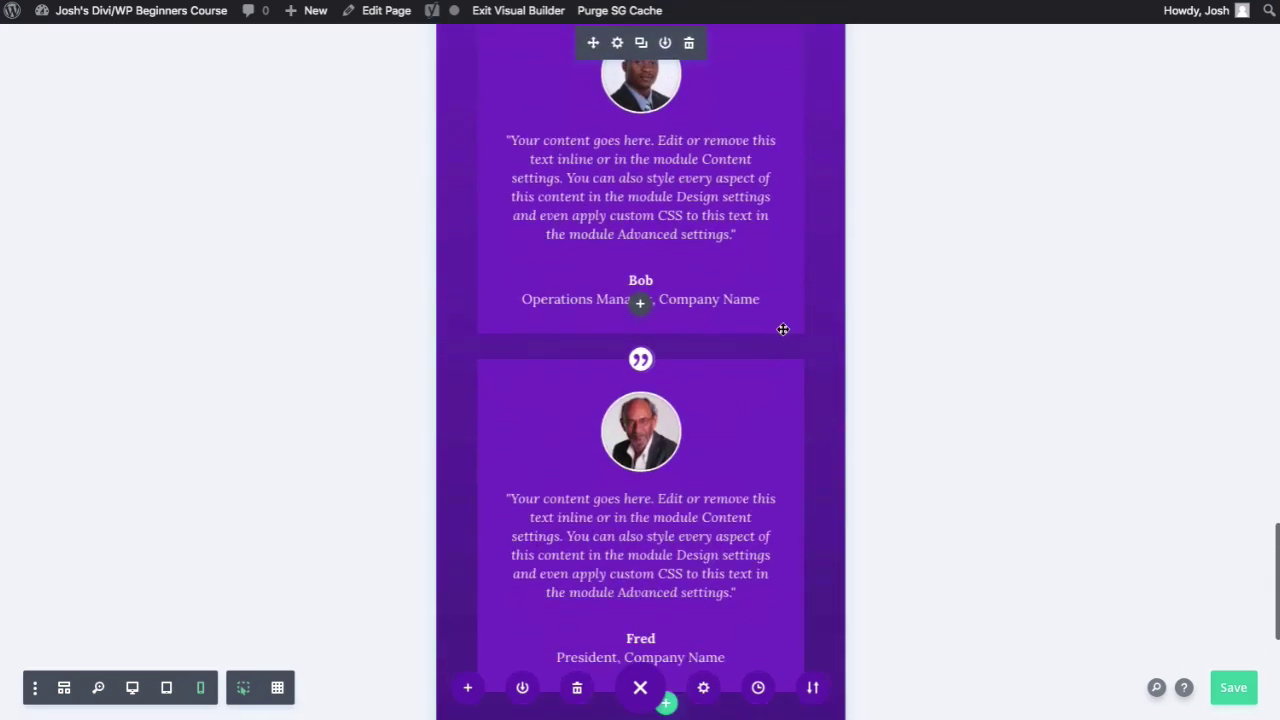